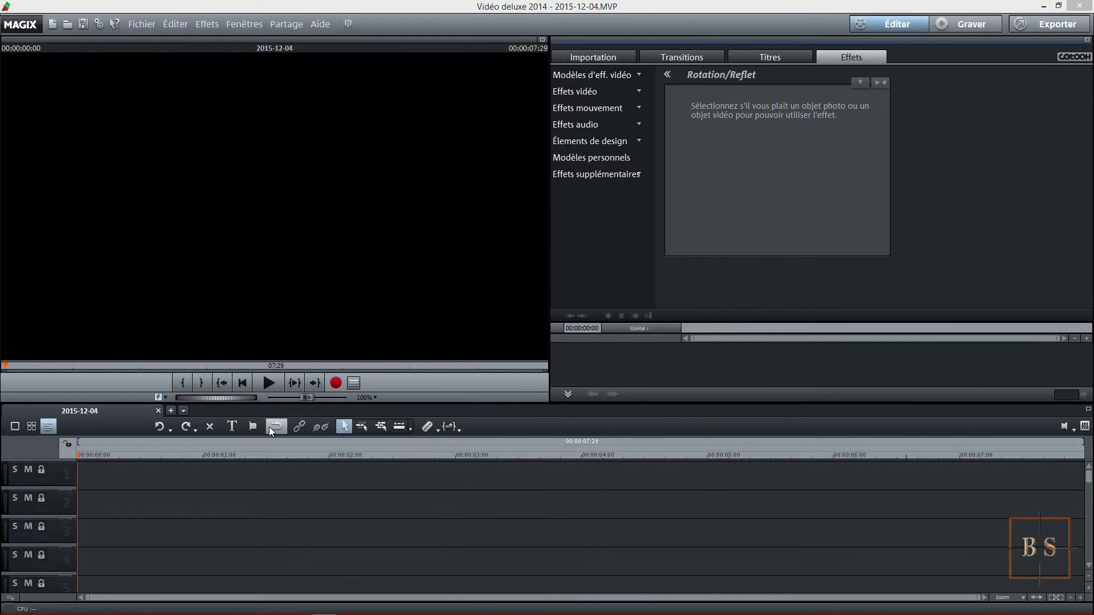
- Create a new title object at the start of the timeline with the text ABC
left_click(233, 426)
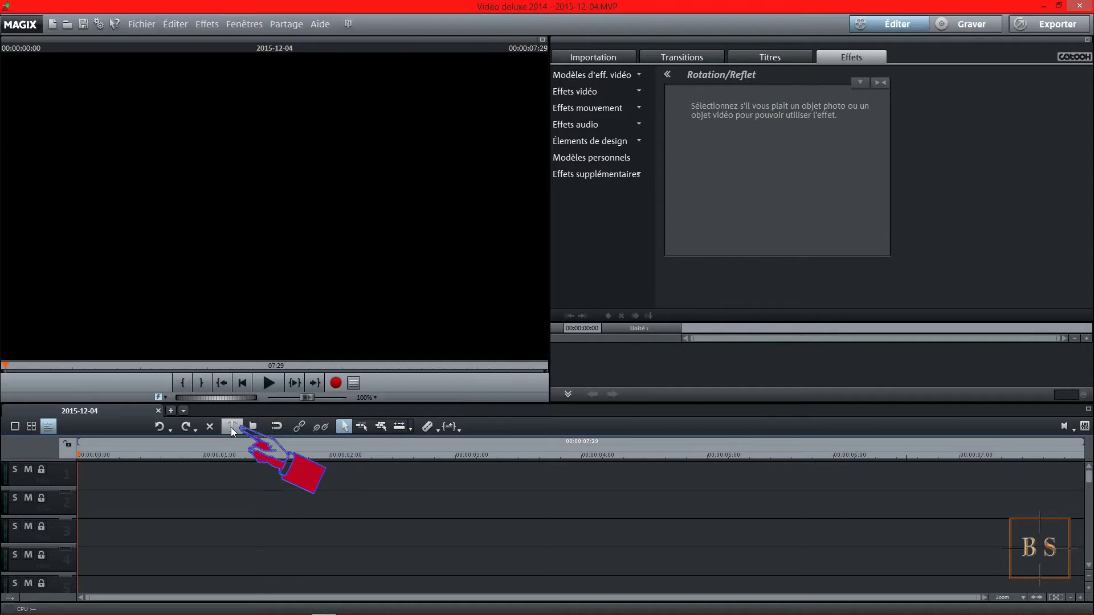
left_click(231, 428)
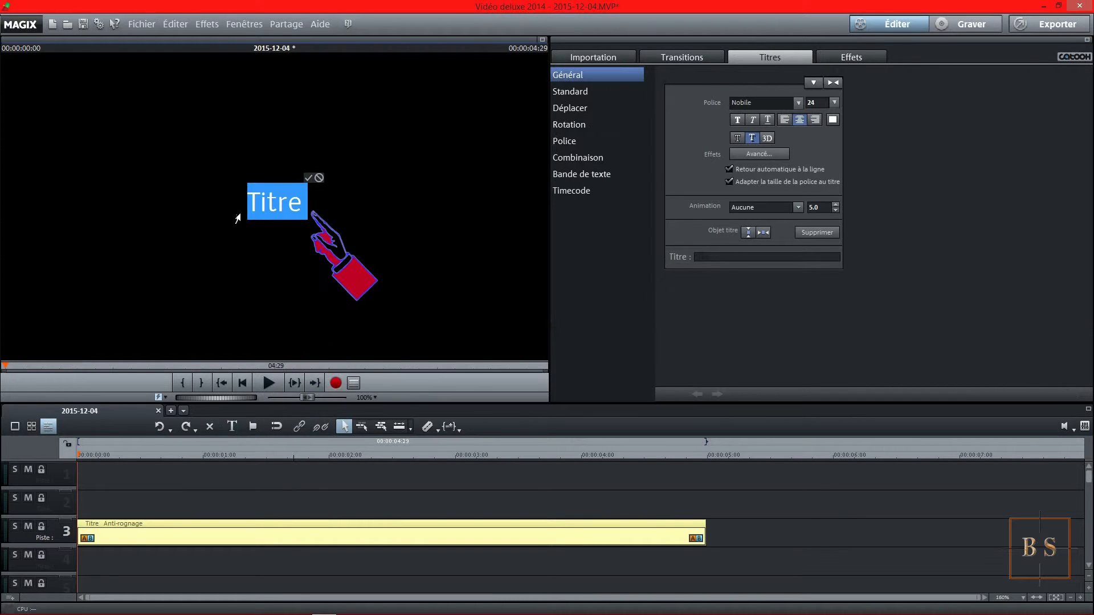
left_click(301, 204)
key("BackSpace")
key("BackSpace")
key("BackSpace")
key("BackSpace")
key("BackSpace")
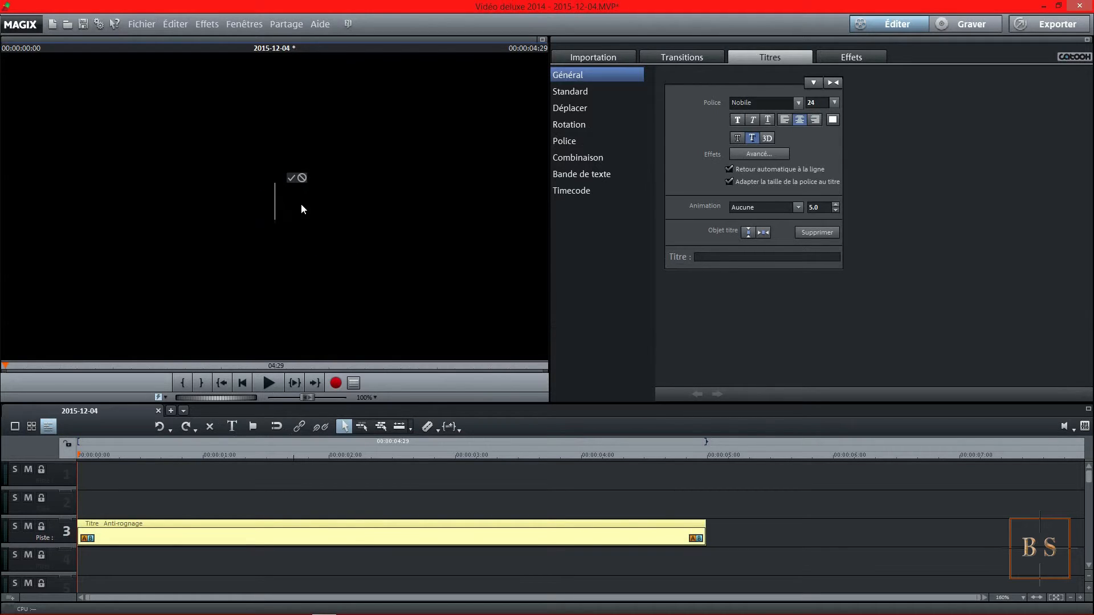
type("ABC")
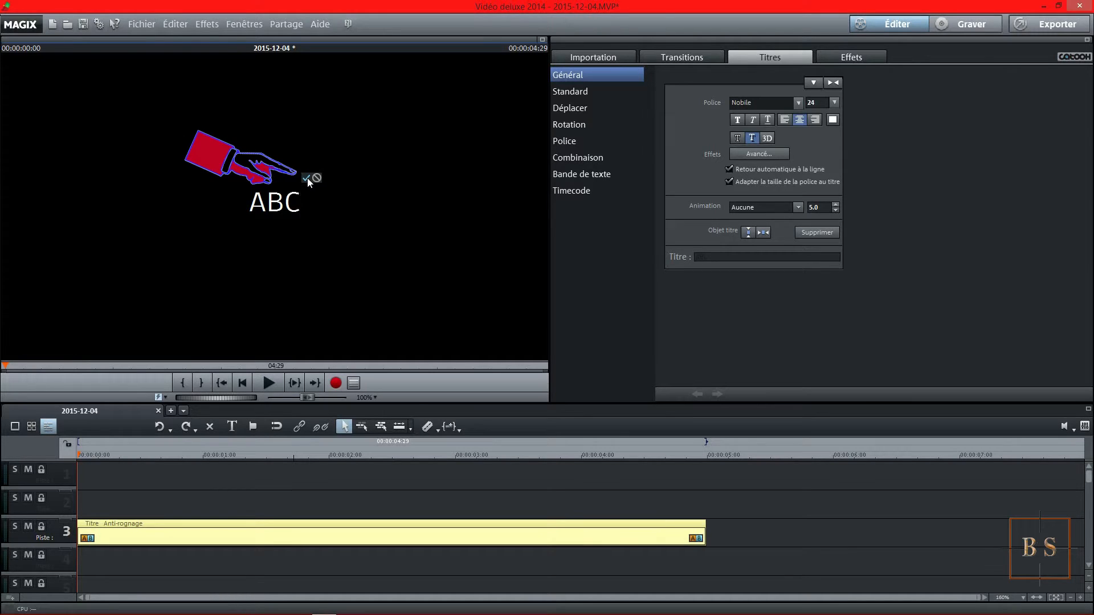
left_click(306, 178)
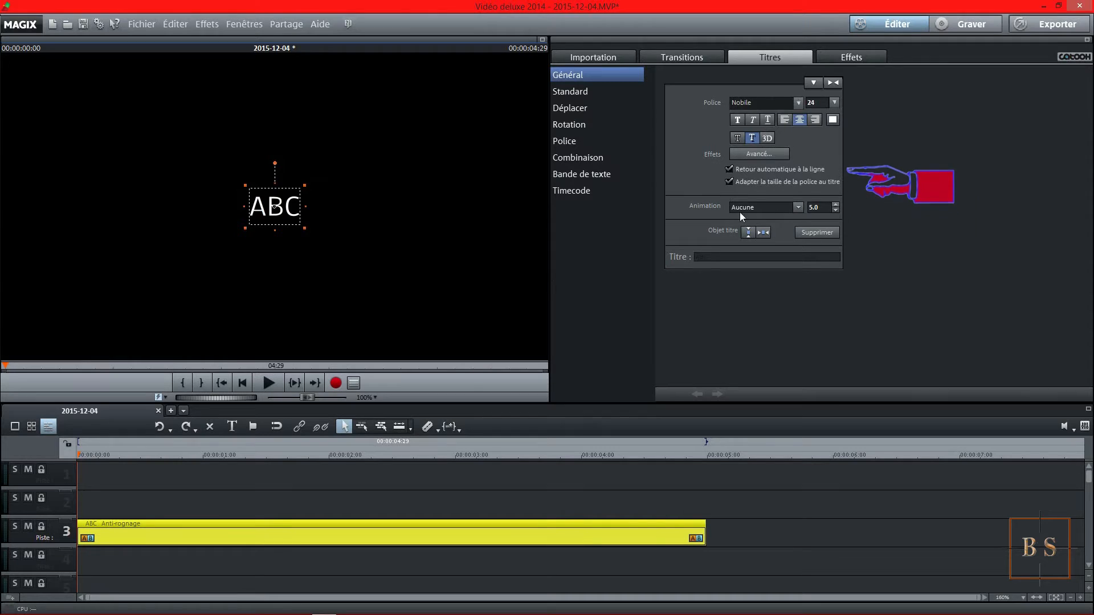
- Enlarge the ABC title to font size 81 and set its font to Bastion
left_click(833, 102)
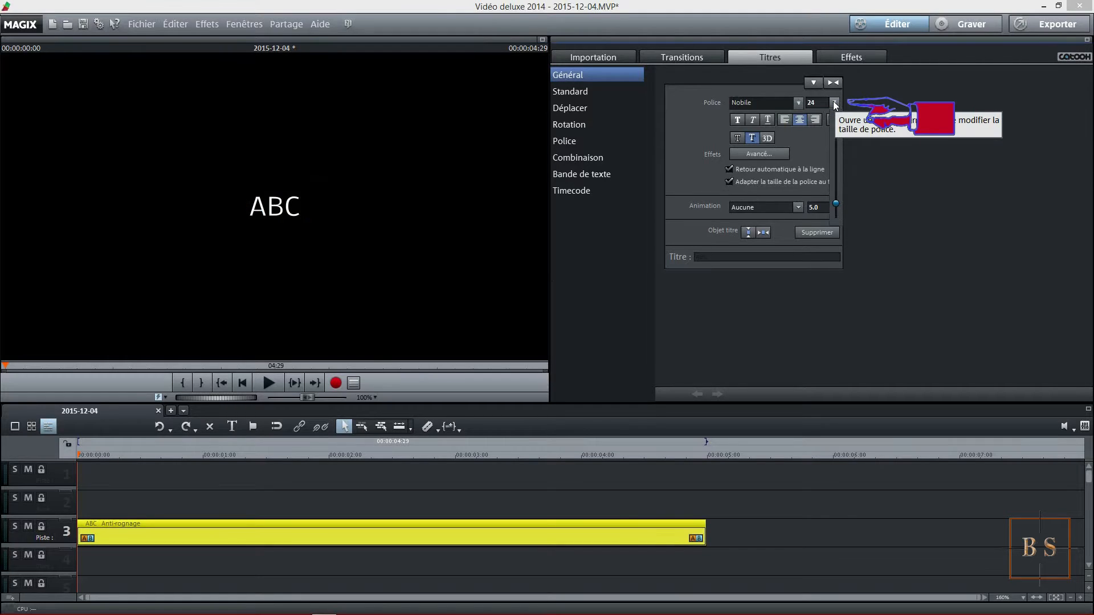
left_click_drag(836, 201, 836, 152)
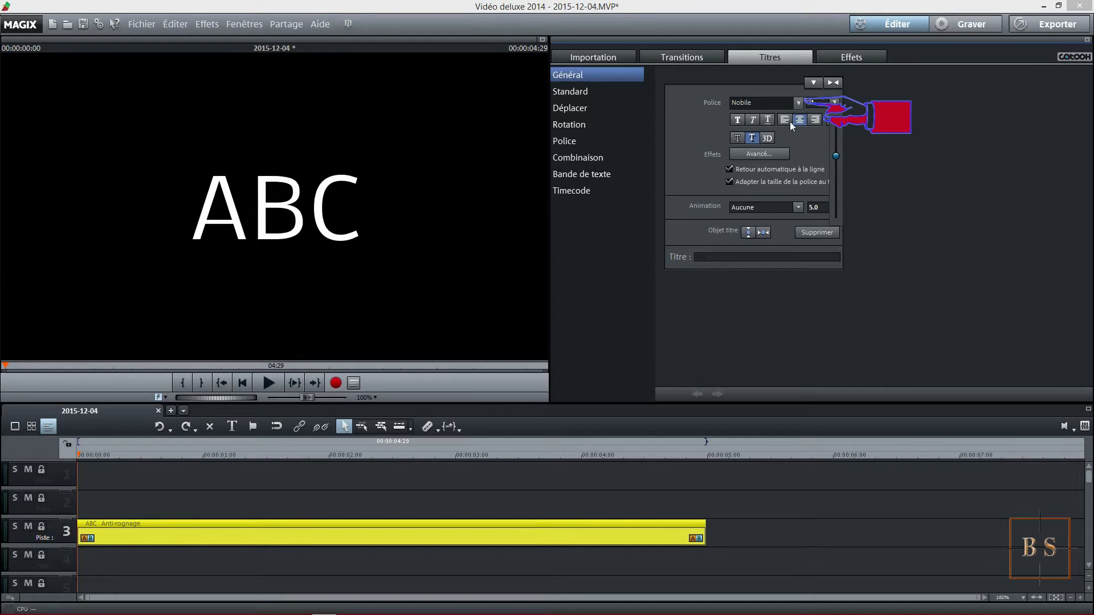
left_click(798, 103)
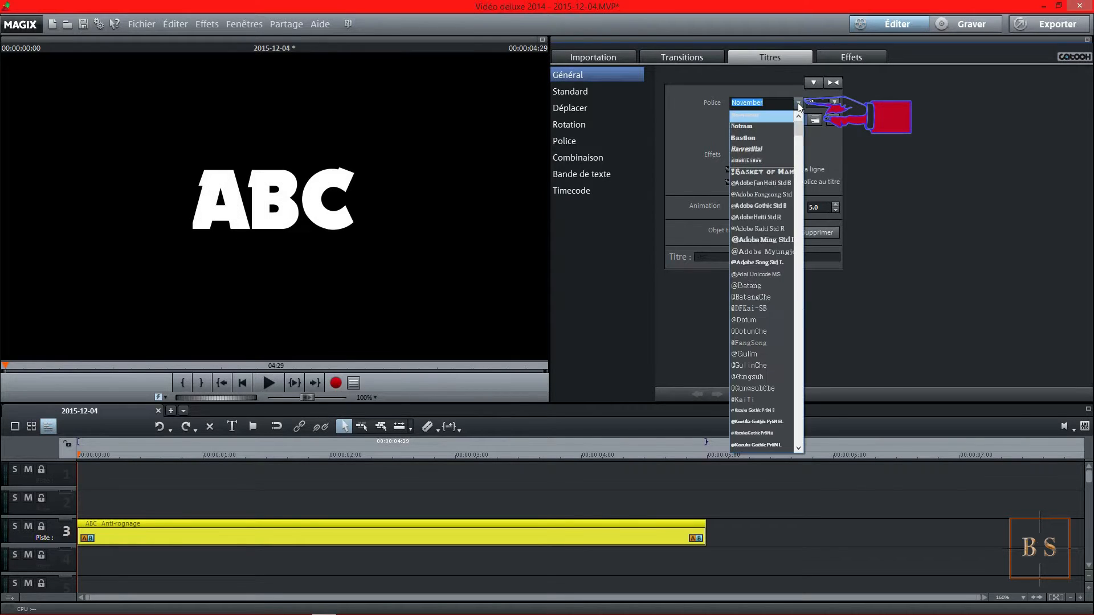
left_click(754, 139)
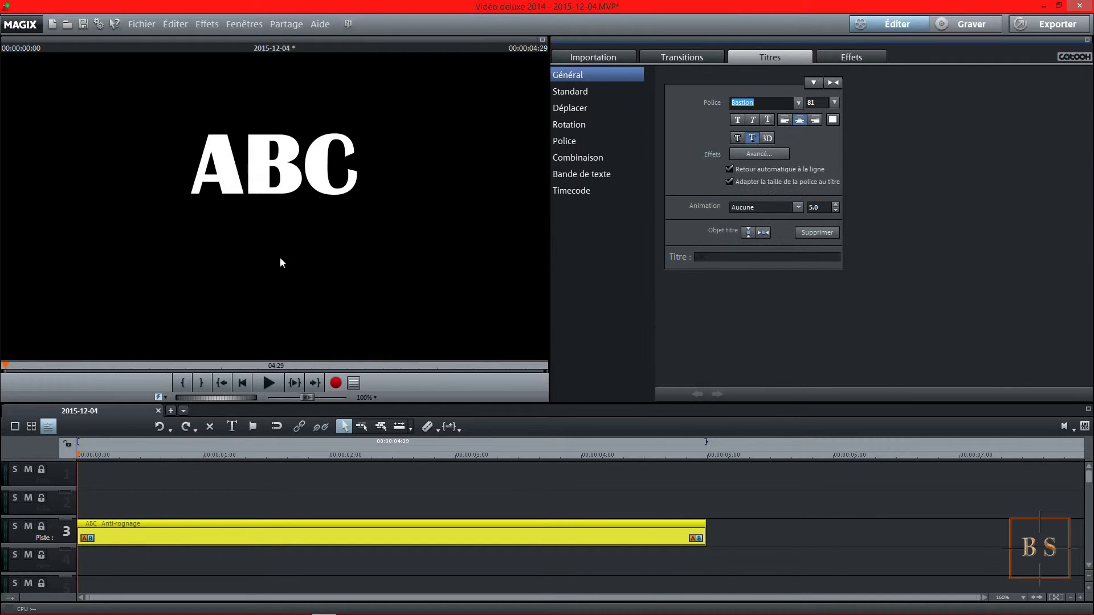
- Use the Position / Taille movement effect to lower the ABC title to a top (Haut) position of about 349 pixels
left_click(848, 59)
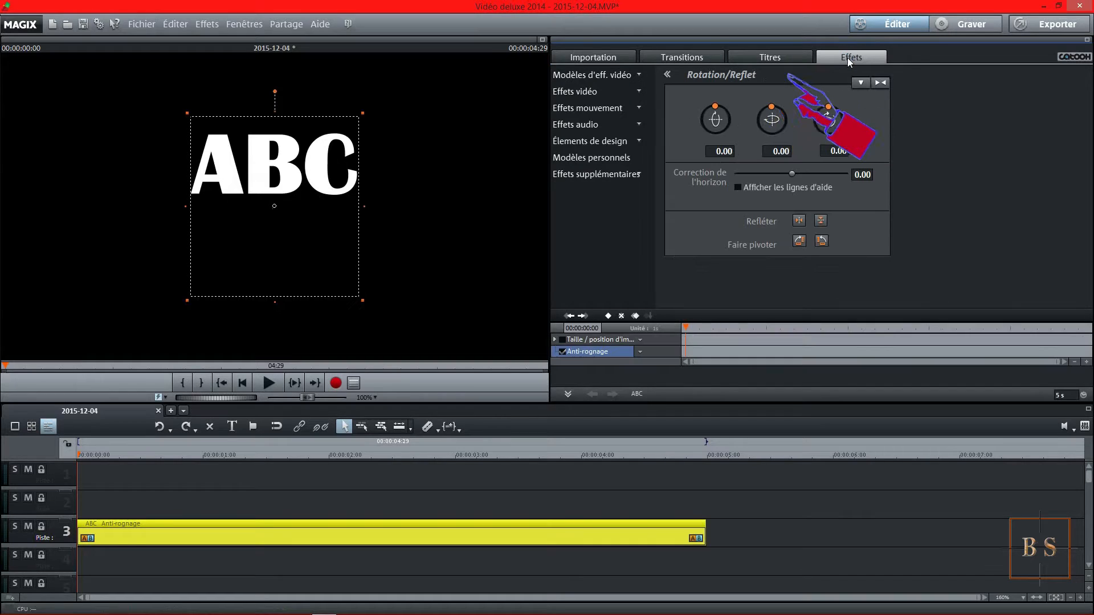
left_click(639, 110)
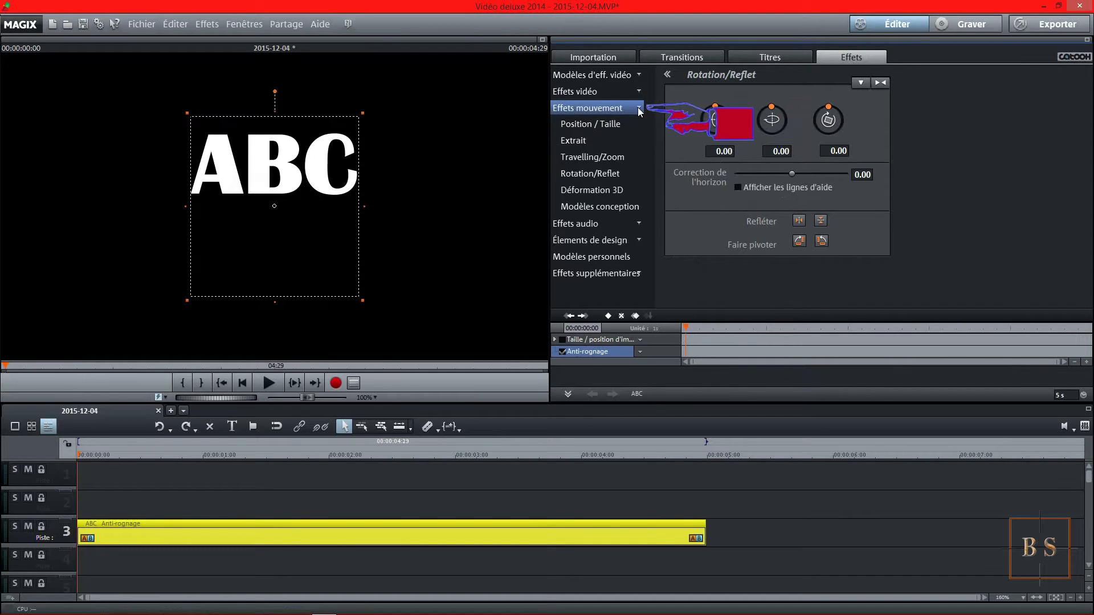
left_click(591, 123)
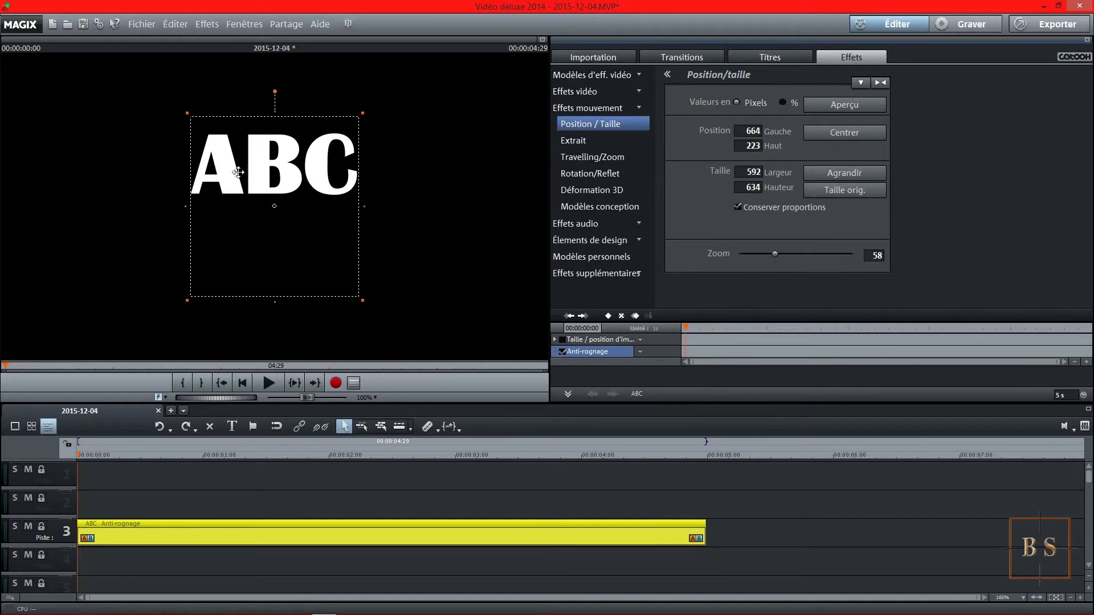
left_click_drag(270, 160, 273, 193)
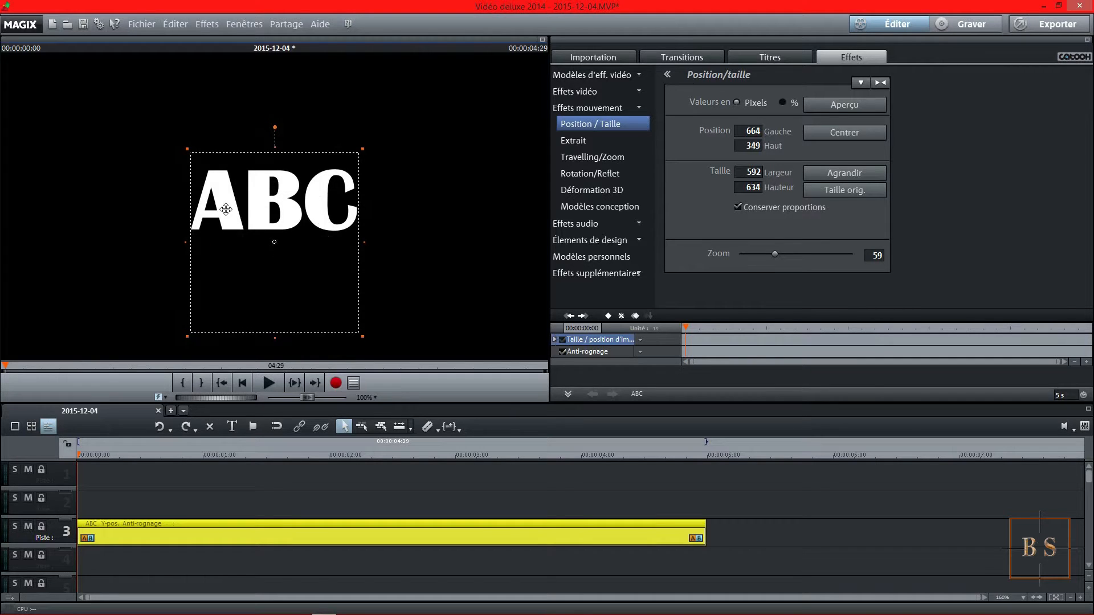
- Reopen the title text for editing and colour only the letter A red
left_click(232, 426)
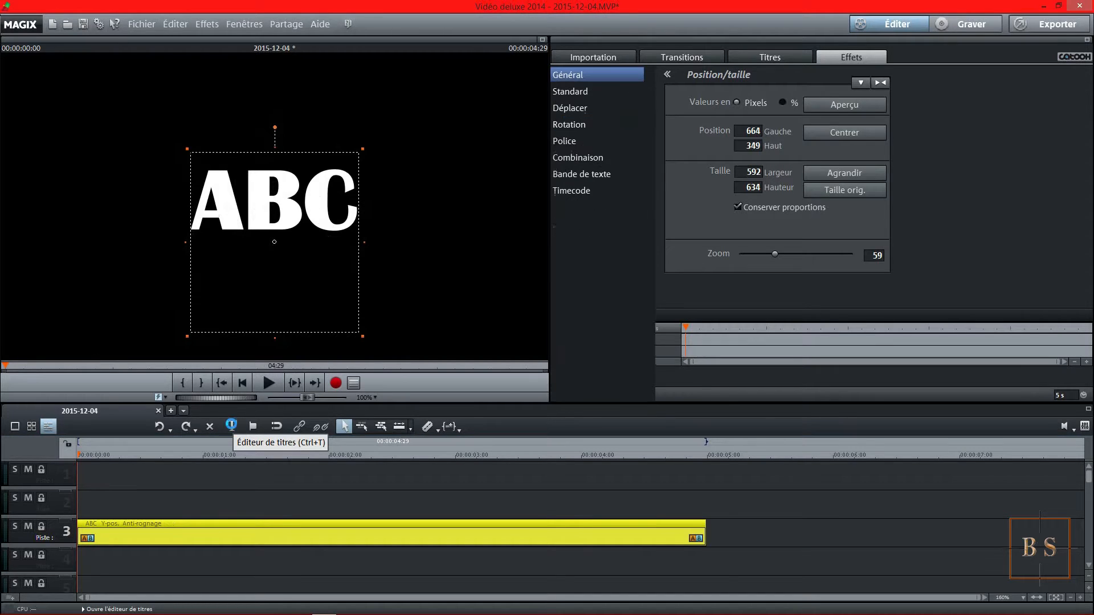
left_click(244, 205)
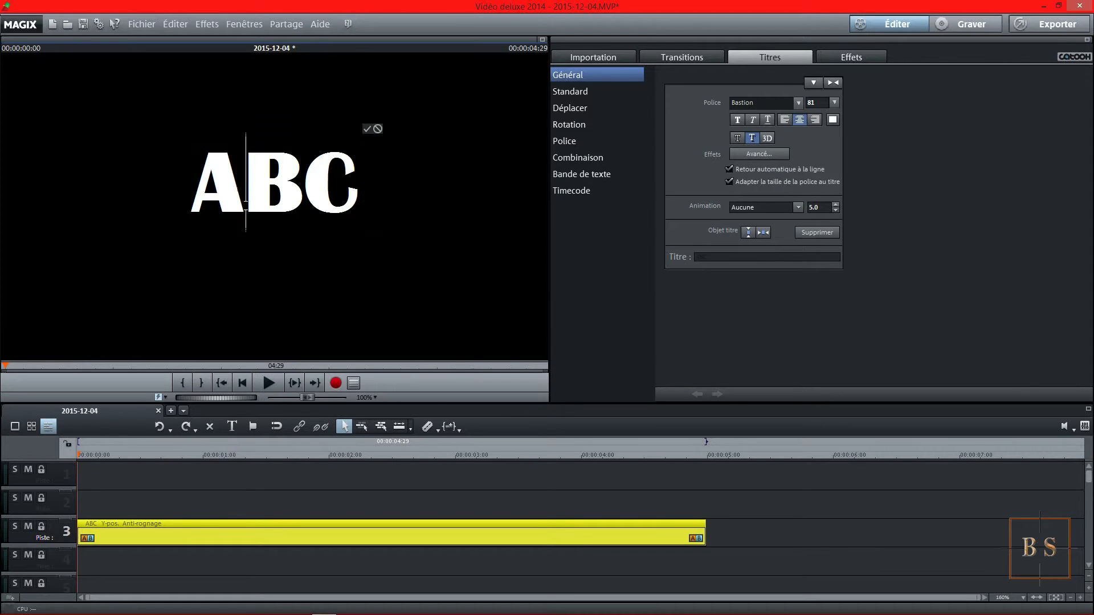
left_click_drag(246, 205, 192, 207)
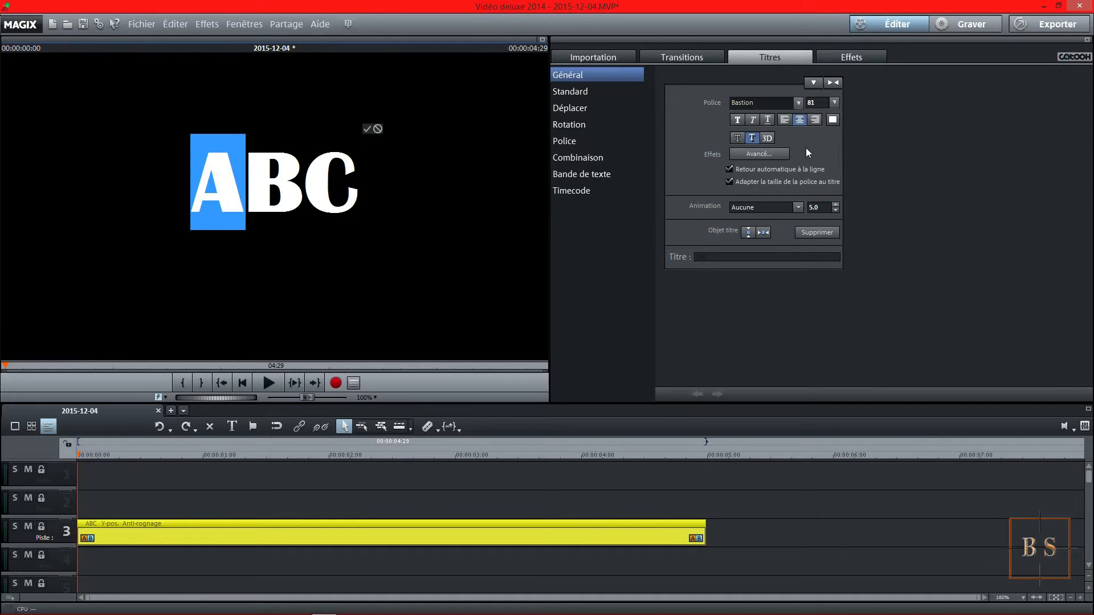
left_click(833, 119)
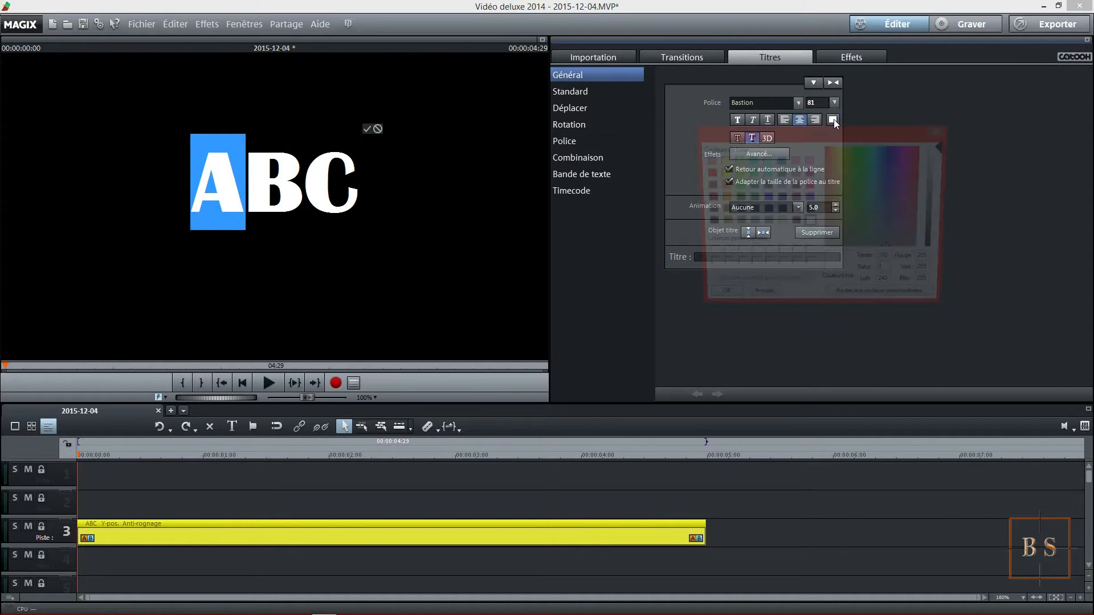
left_click_drag(846, 140, 596, 126)
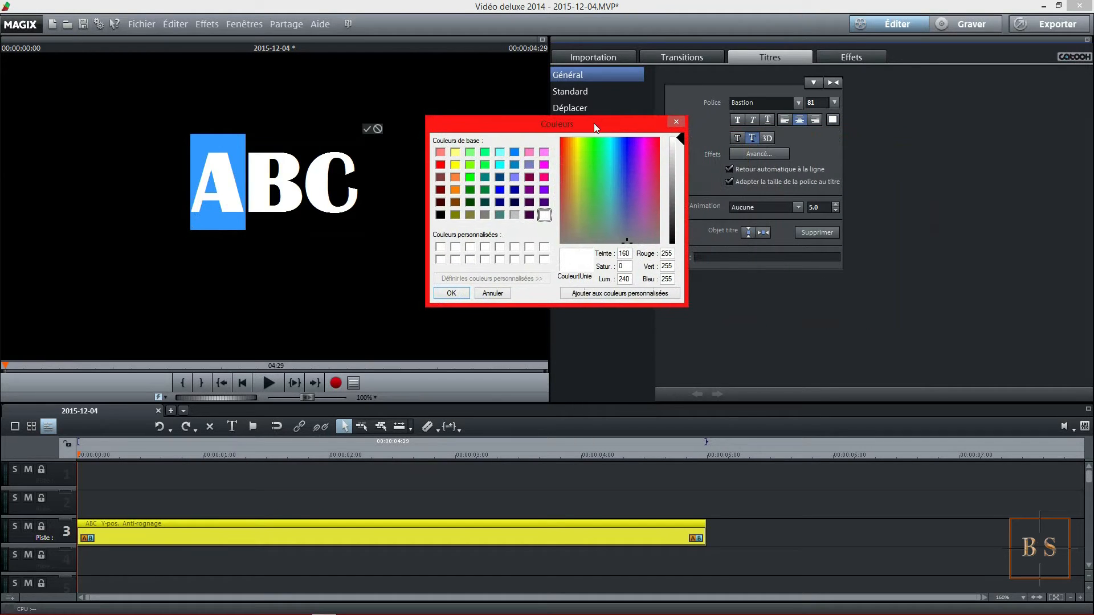
left_click(441, 165)
left_click(451, 293)
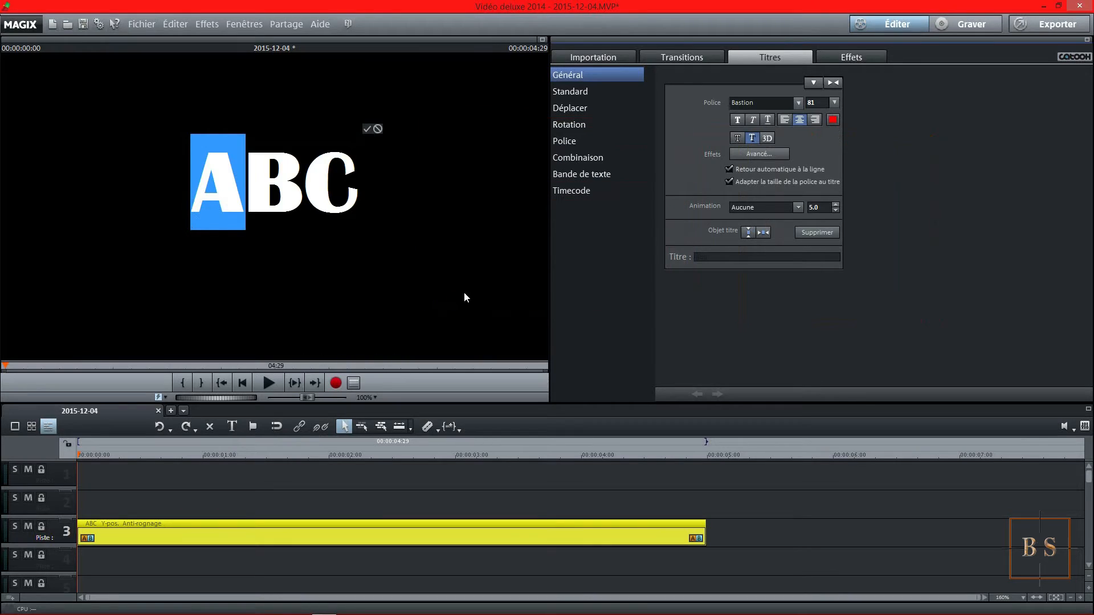
- Colour only the letter B of the title green
left_click(305, 204)
left_click_drag(305, 204, 265, 207)
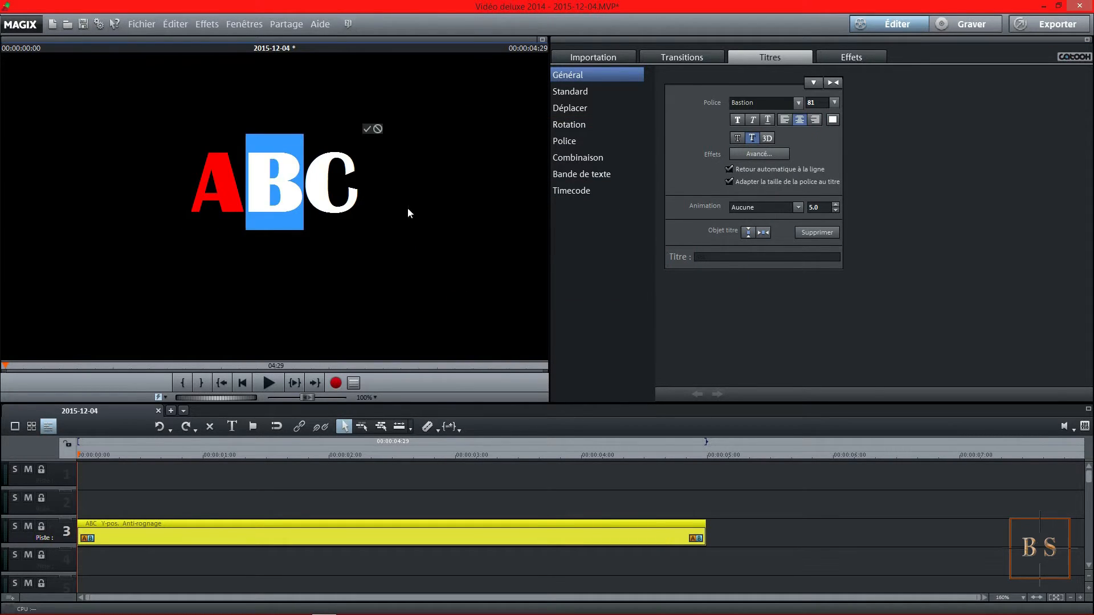
left_click(833, 119)
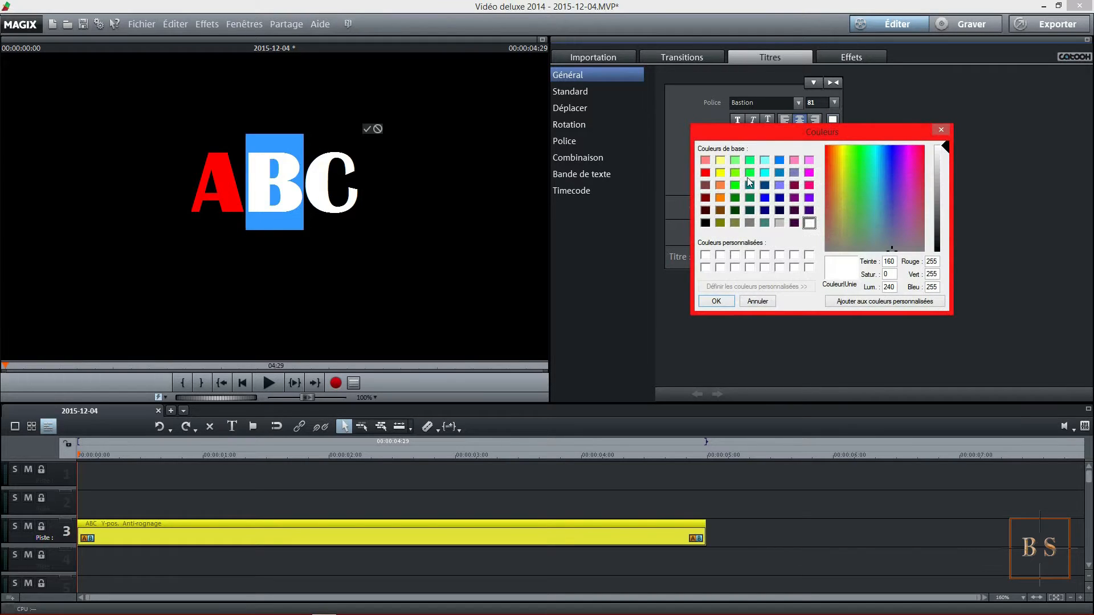
left_click(736, 186)
left_click(717, 301)
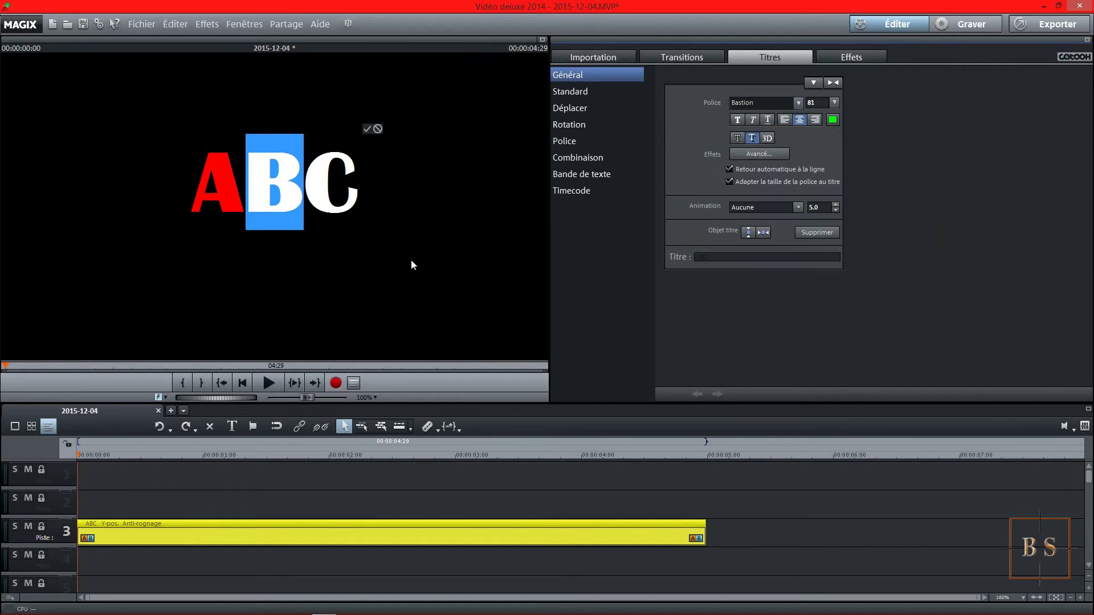
- Colour only the letter C of the title violet and accept the text edit
double_click(317, 205)
left_click(315, 204)
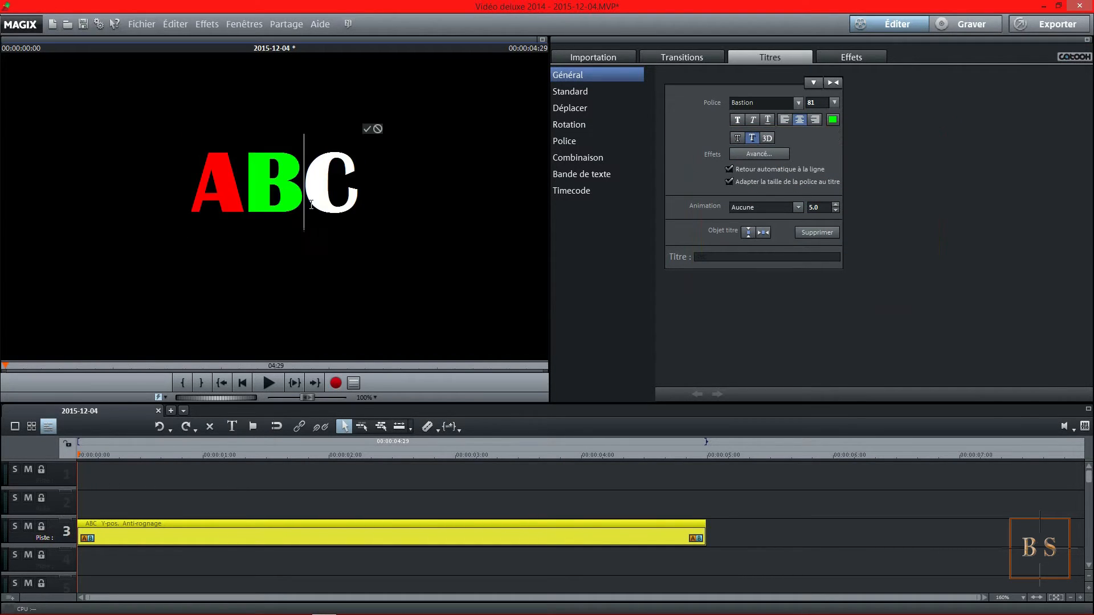
left_click_drag(315, 204, 359, 206)
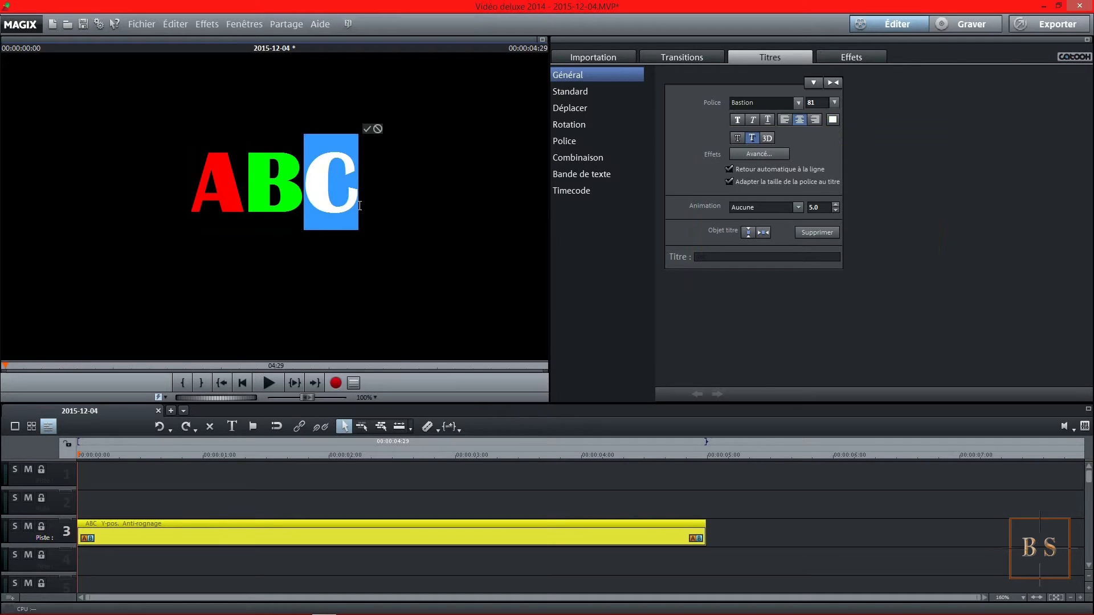
left_click(829, 122)
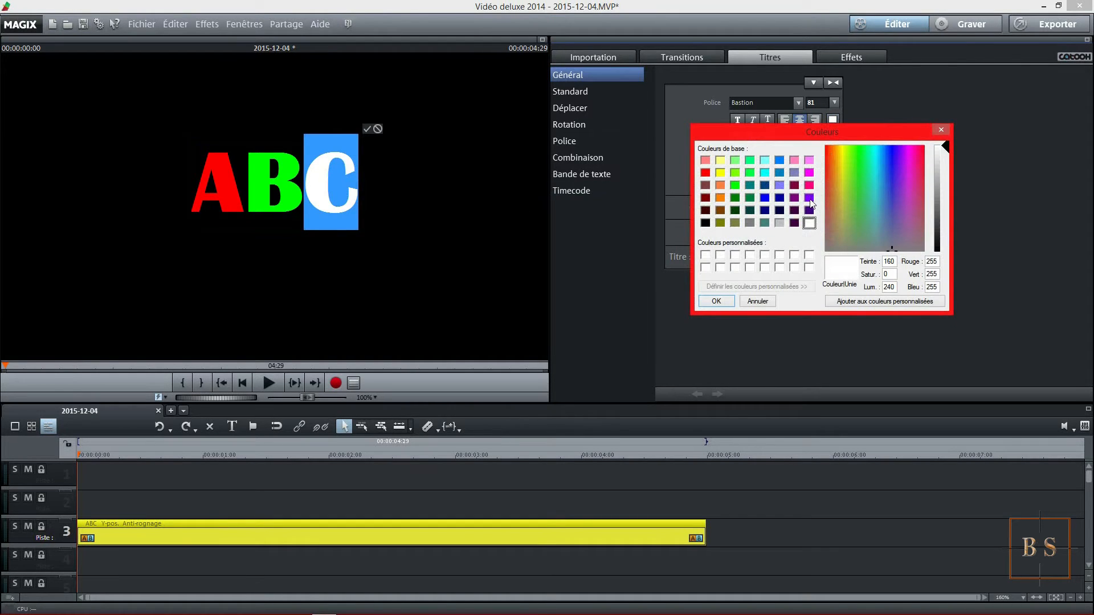
left_click(809, 199)
left_click(719, 301)
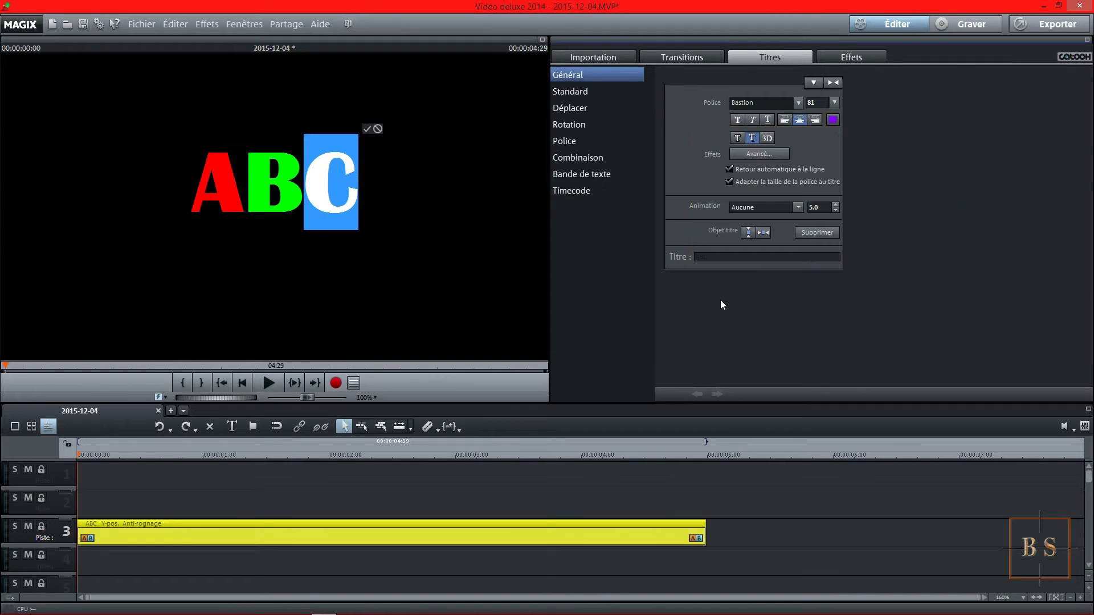
left_click(367, 129)
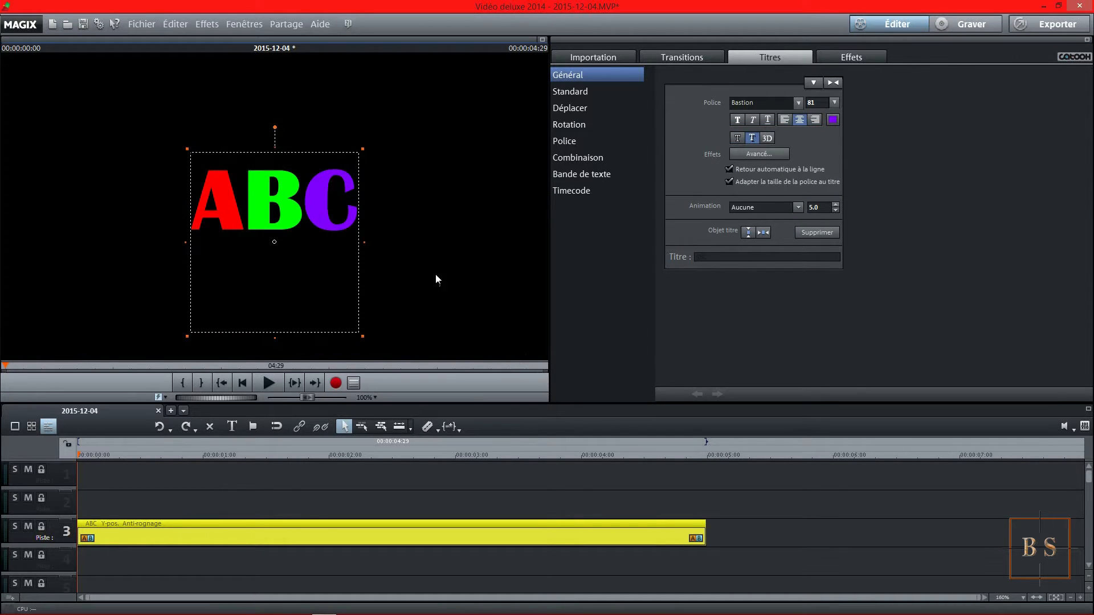
- Move the ABC title to track 2 and place the Noir test image at the start of track 3
left_click(529, 538)
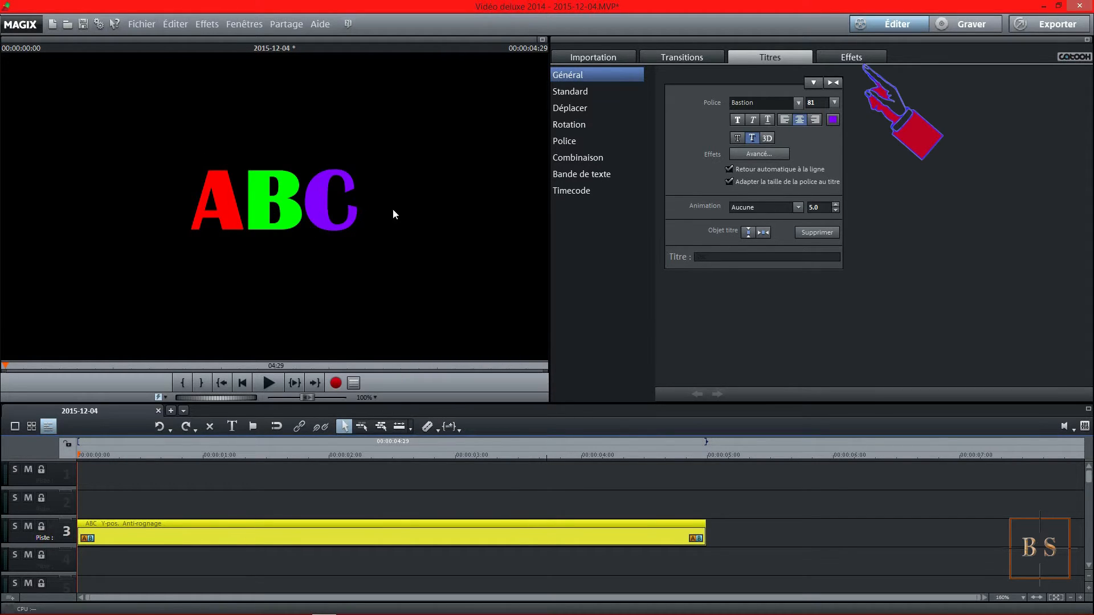
left_click(850, 57)
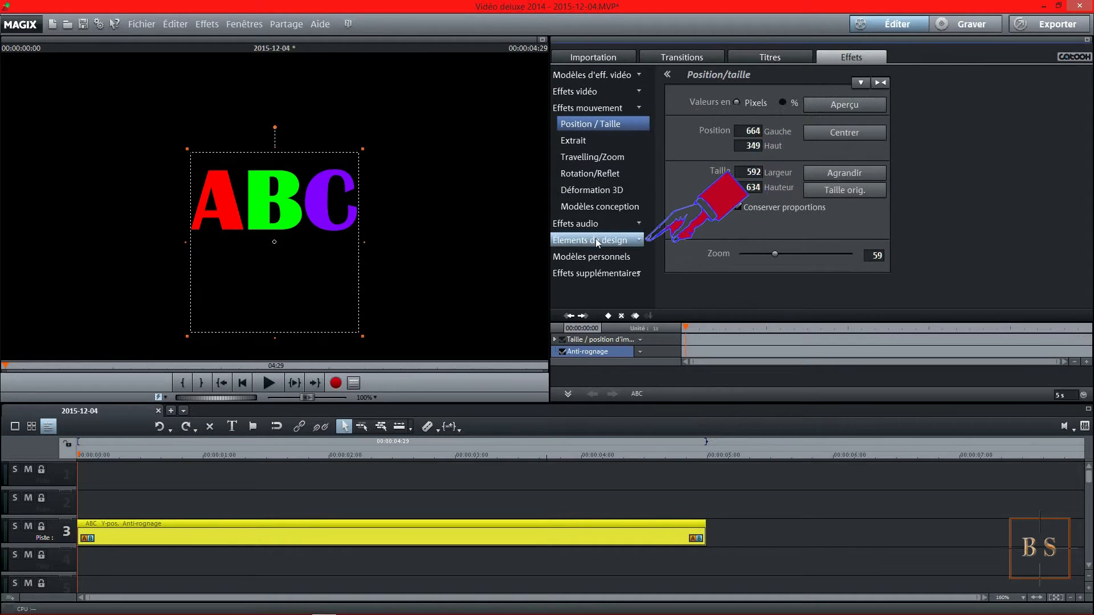
left_click(638, 241)
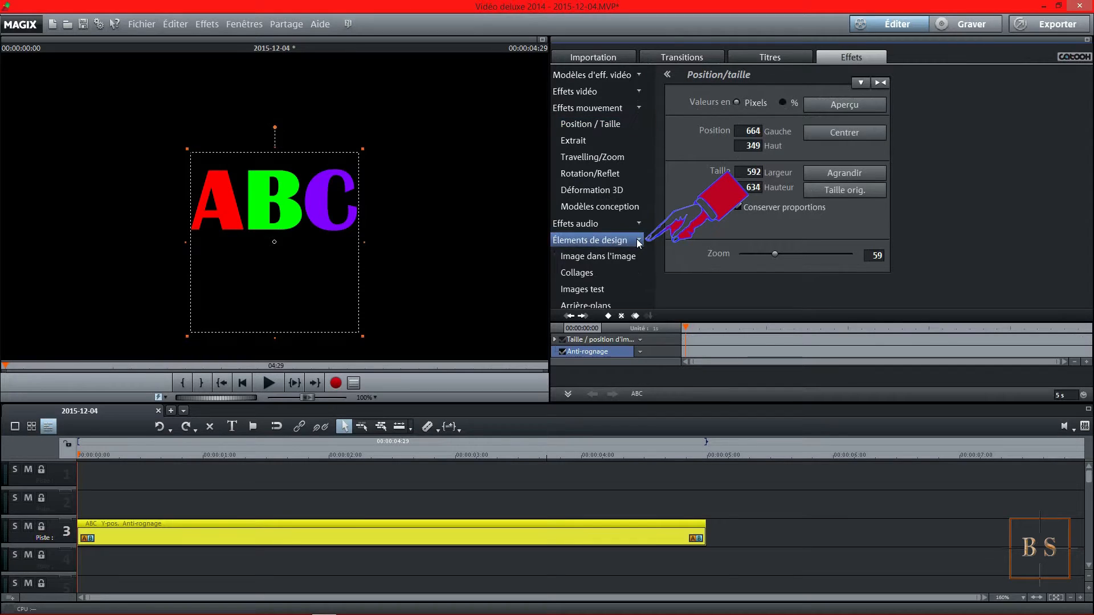
left_click(597, 290)
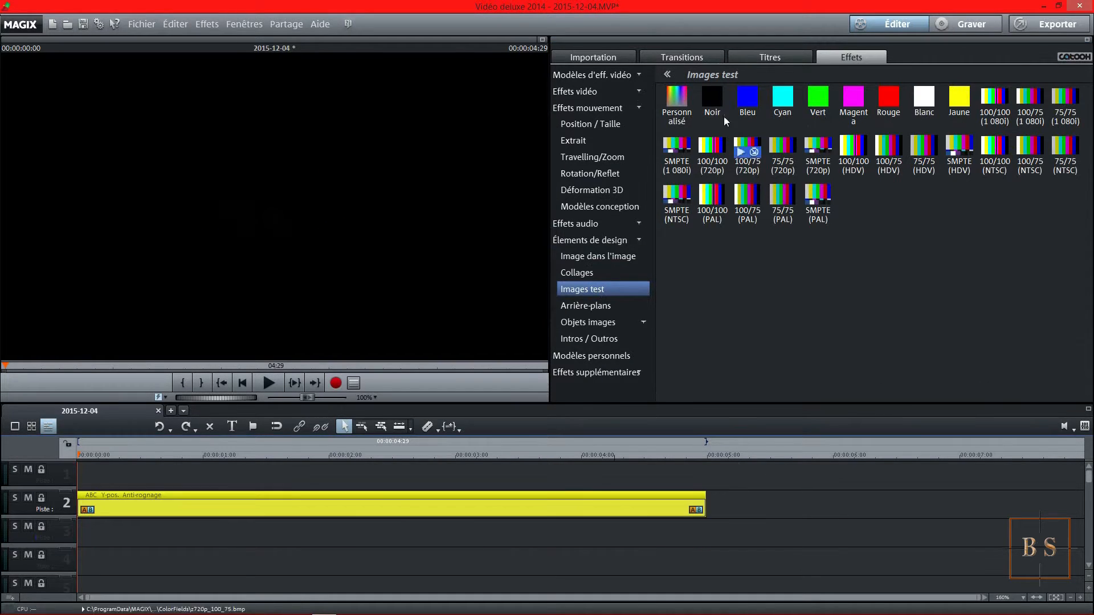
left_click_drag(712, 95, 197, 541)
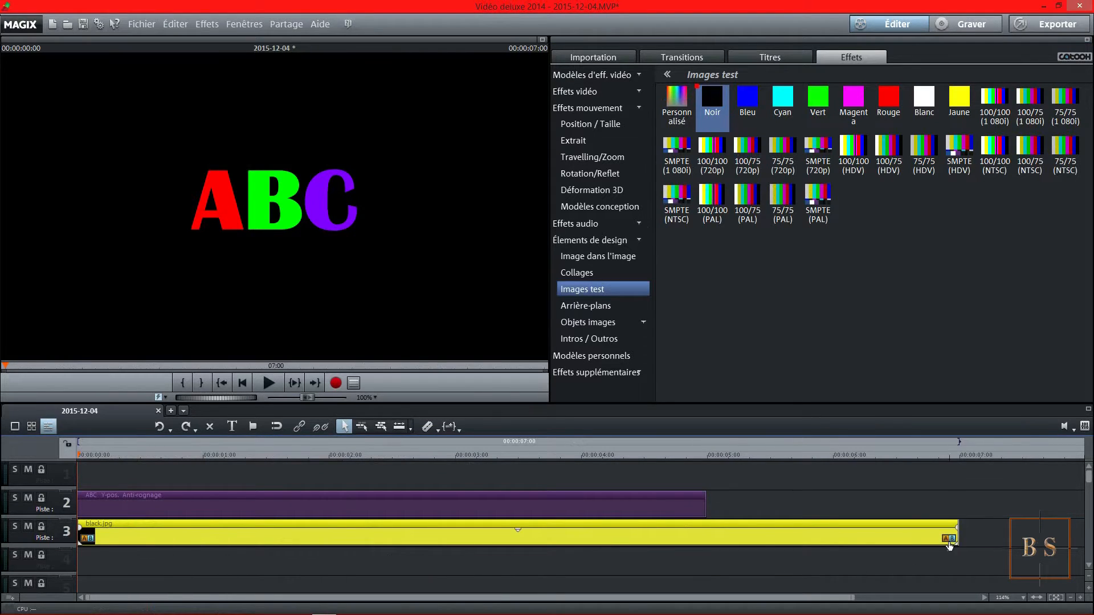
- Shorten the black image on track 3 to the title's length and place a duplicate of it on track 4
left_click_drag(957, 532, 706, 546)
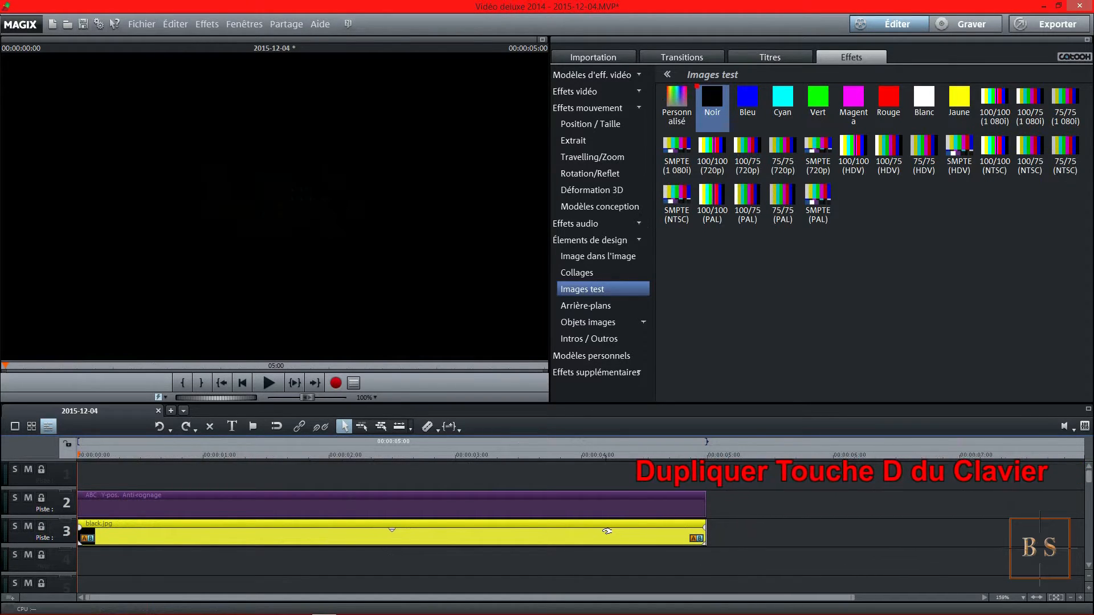
key("d")
left_click_drag(512, 532, 329, 561)
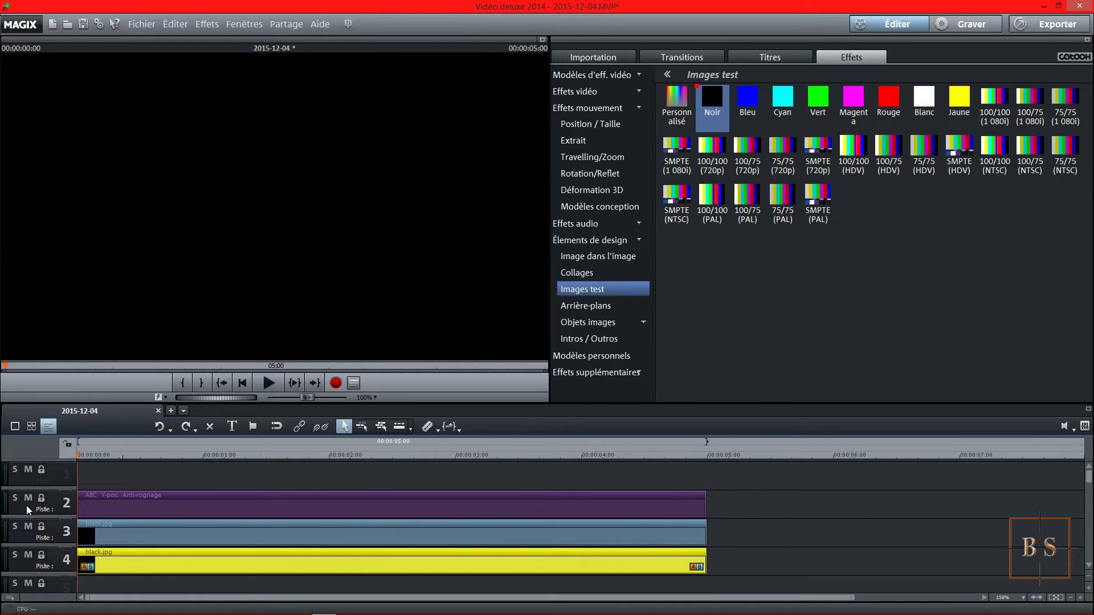
- With the playhead at frame 17, shift the two black images sideways using Position/Taille to cover B and C, leaving only the A uncovered
left_click_drag(77, 454, 147, 454)
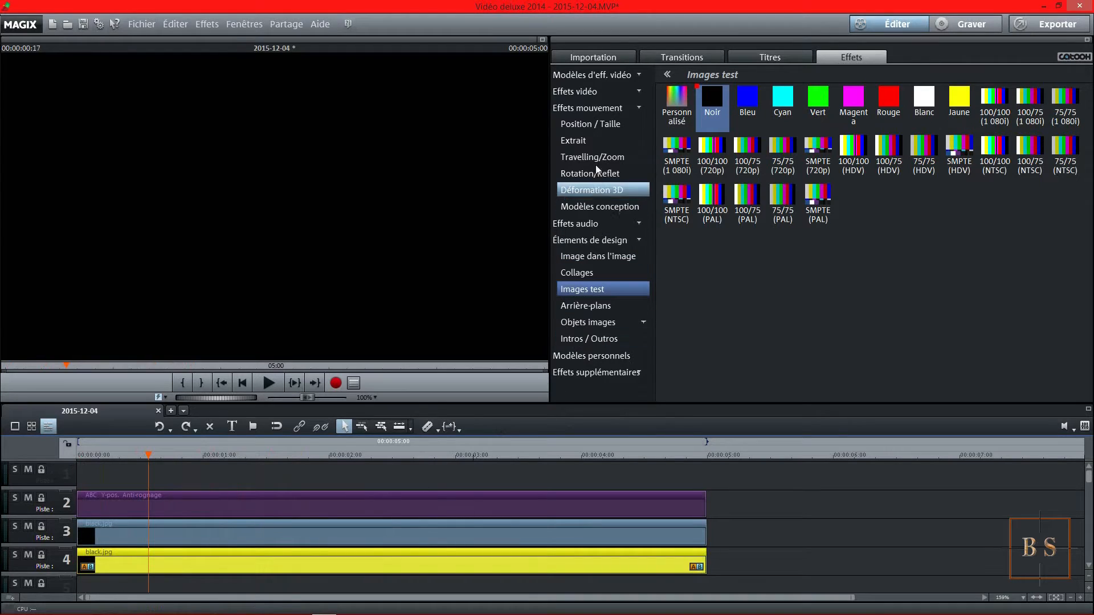
left_click(584, 124)
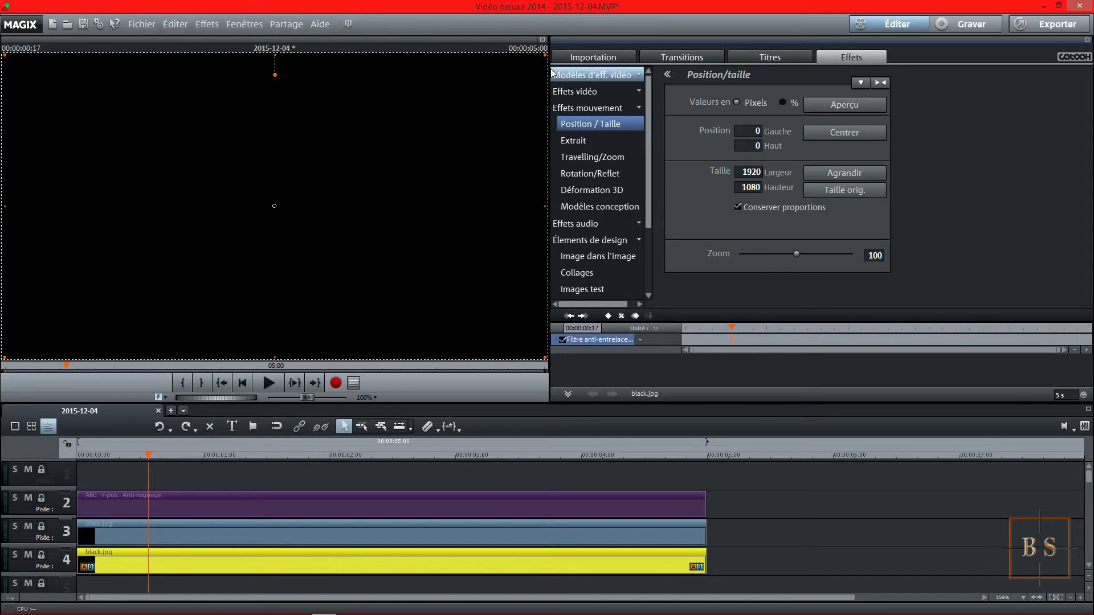
left_click_drag(156, 178, 399, 173)
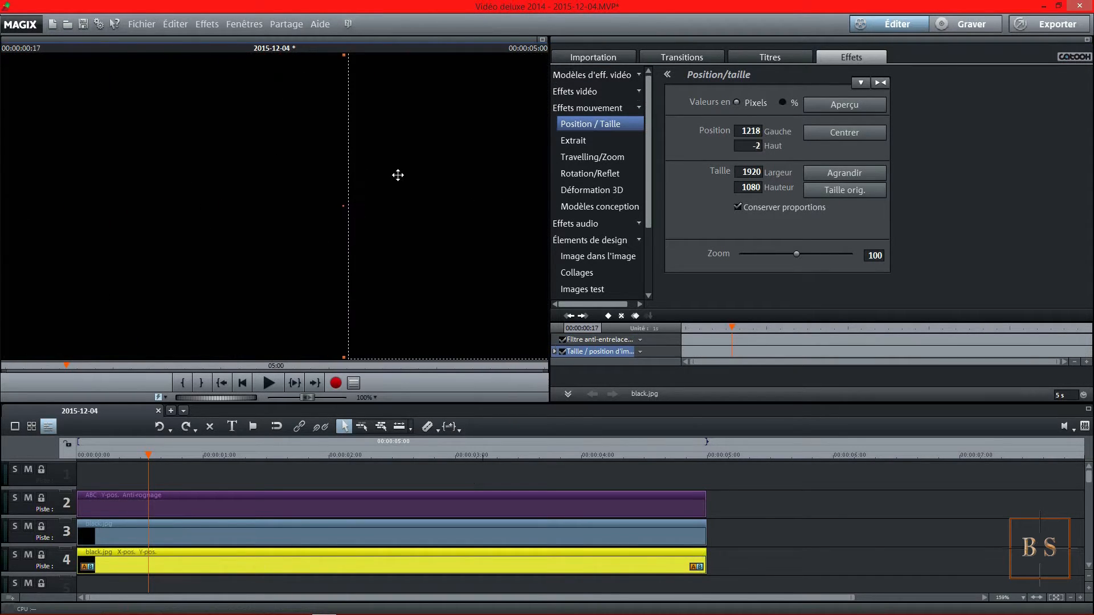
left_click(190, 181)
left_click_drag(374, 199, 72, 198)
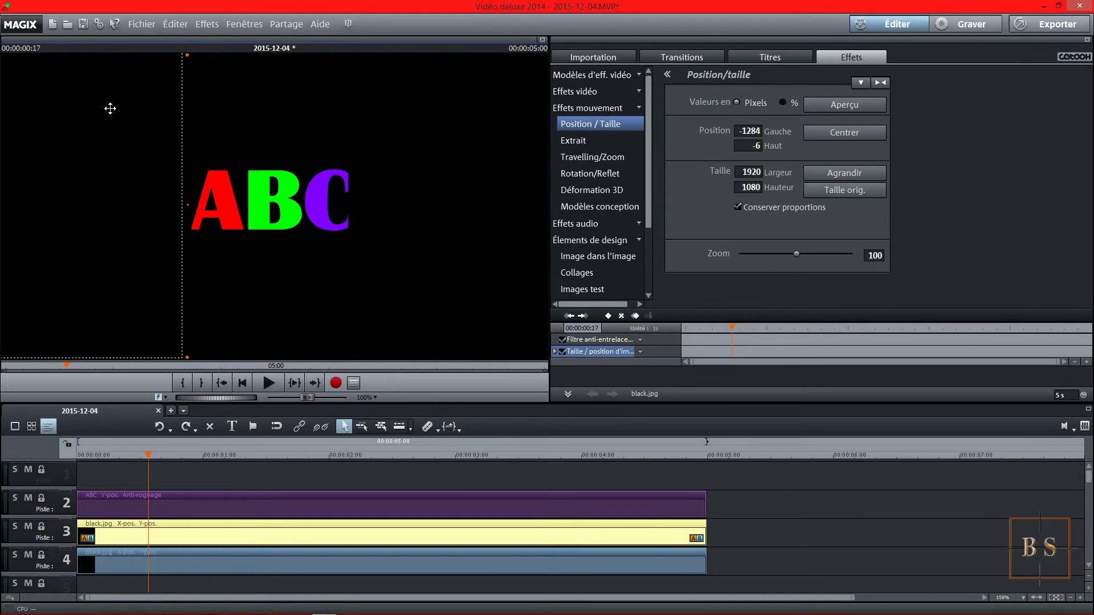
left_click(504, 208)
left_click_drag(491, 203, 392, 205)
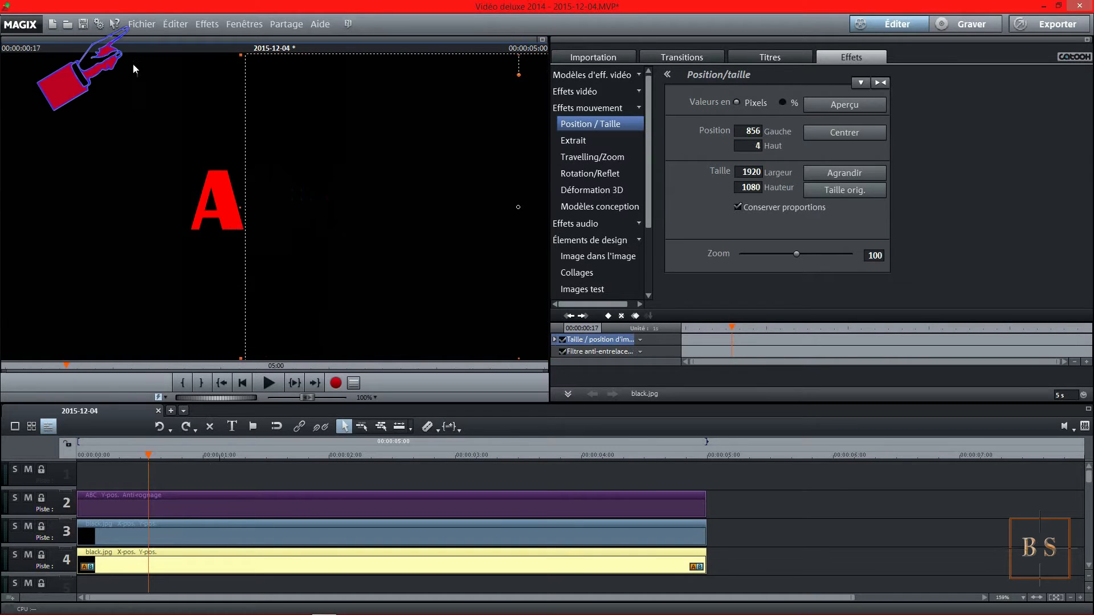
- Export the current frame as a 1920x1080 JPEG named A ROUGE, continuing with the existing export settings
left_click(140, 25)
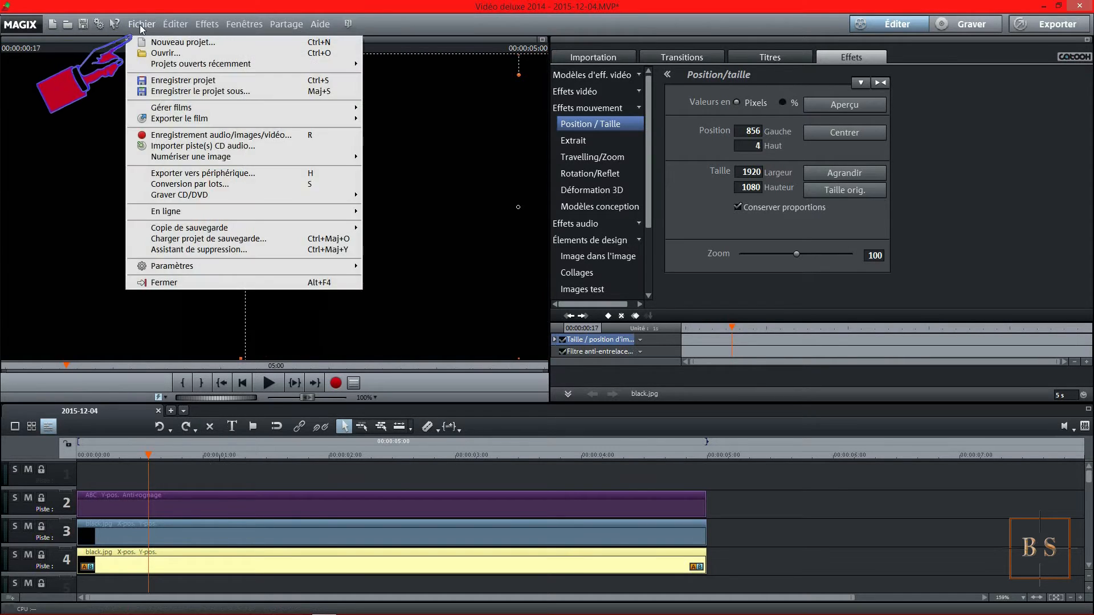
mouse_move(162, 120)
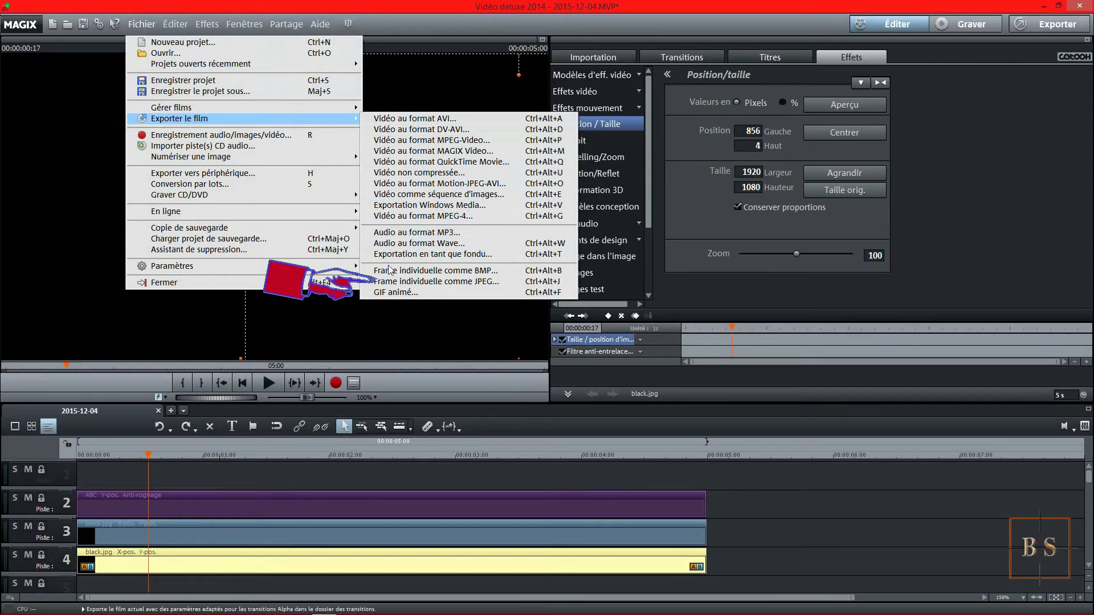
left_click(440, 282)
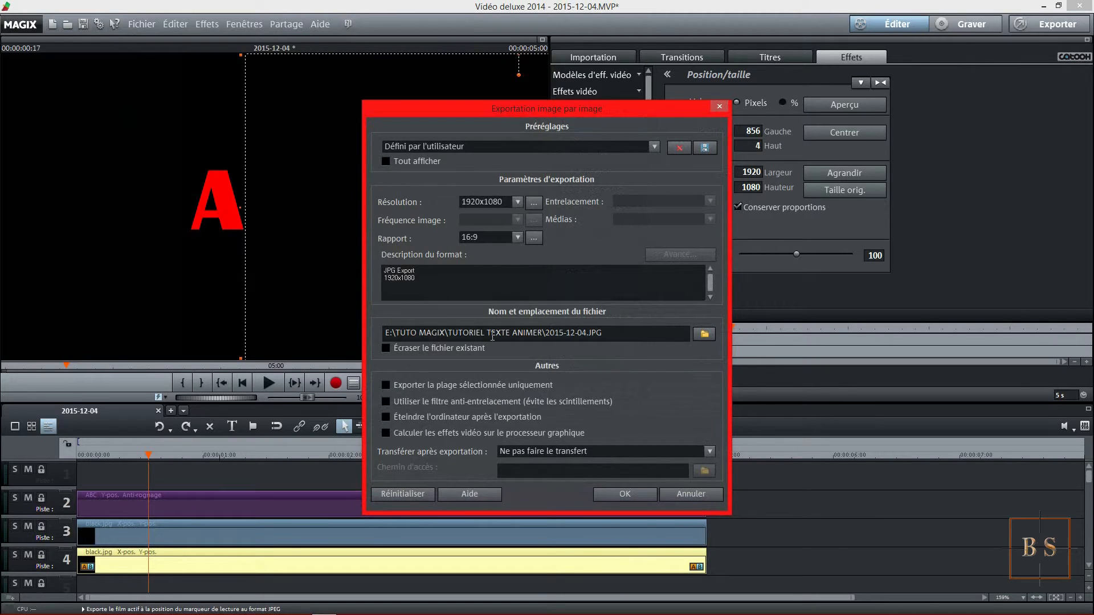
left_click_drag(546, 332, 632, 333)
type("A ROUGE")
left_click(617, 494)
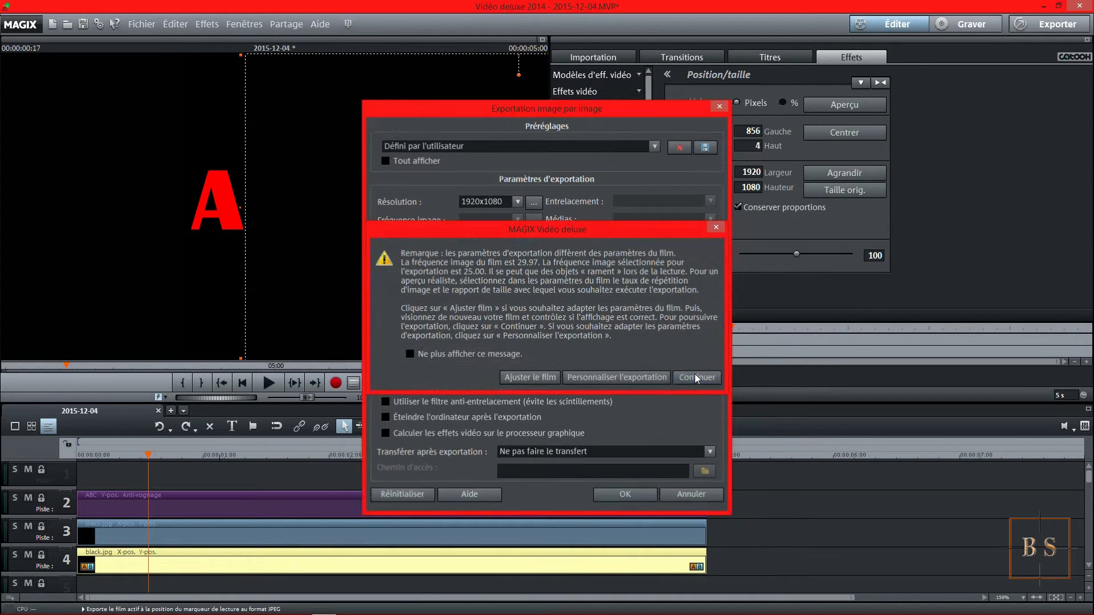
left_click(695, 377)
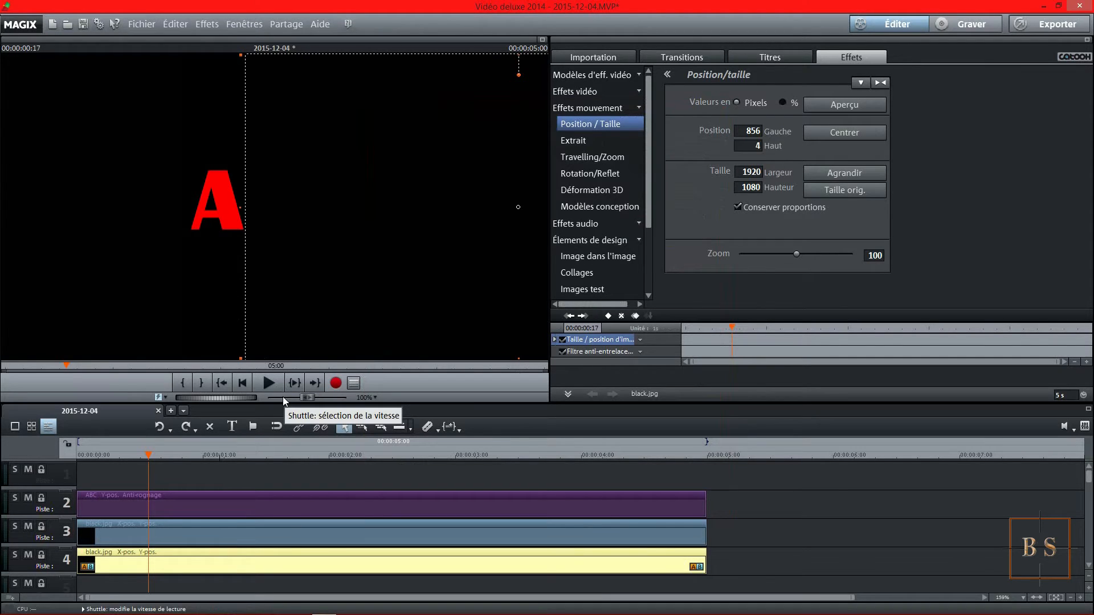
- Reposition the black images to uncover only the B, with horizontal positions of about -1066 on track 3 and 1066 on track 4
left_click_drag(268, 200, 335, 203)
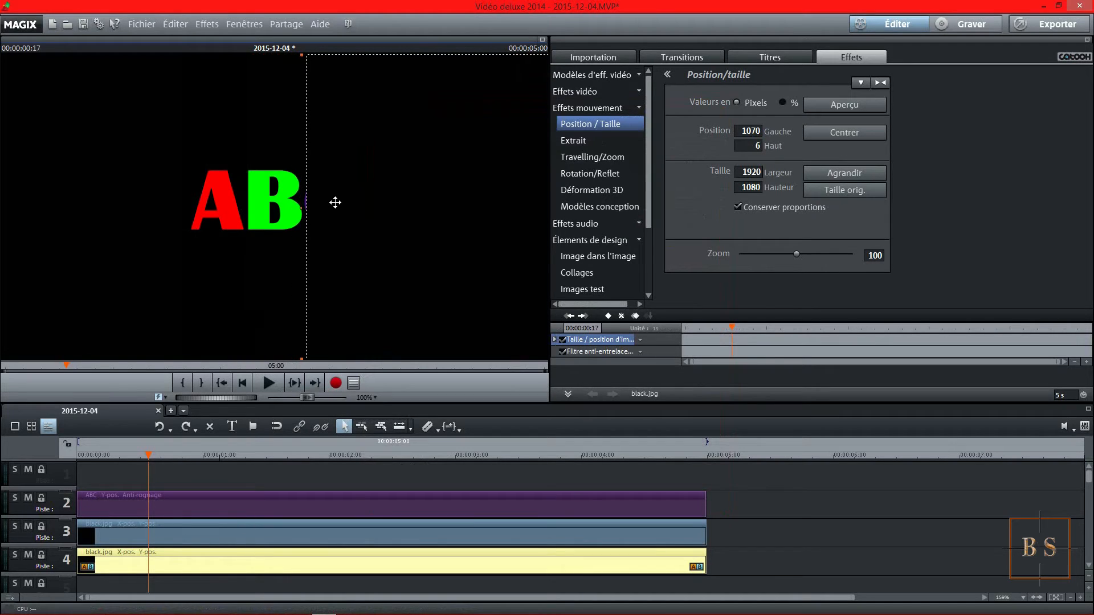
left_click(37, 205)
left_click_drag(41, 200, 103, 204)
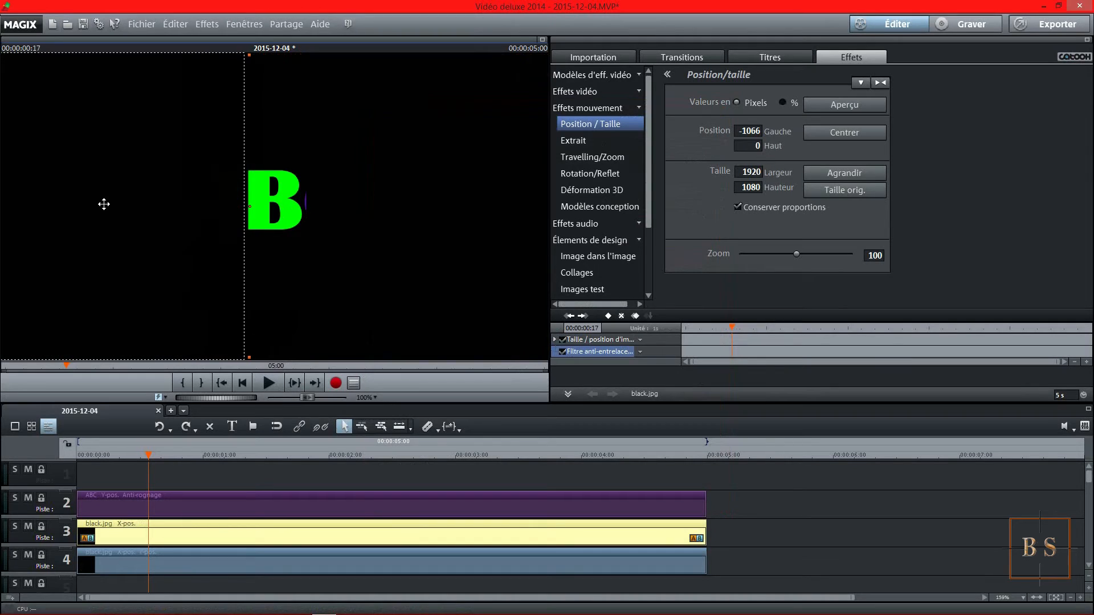
left_click(353, 204)
left_click_drag(352, 205, 350, 205)
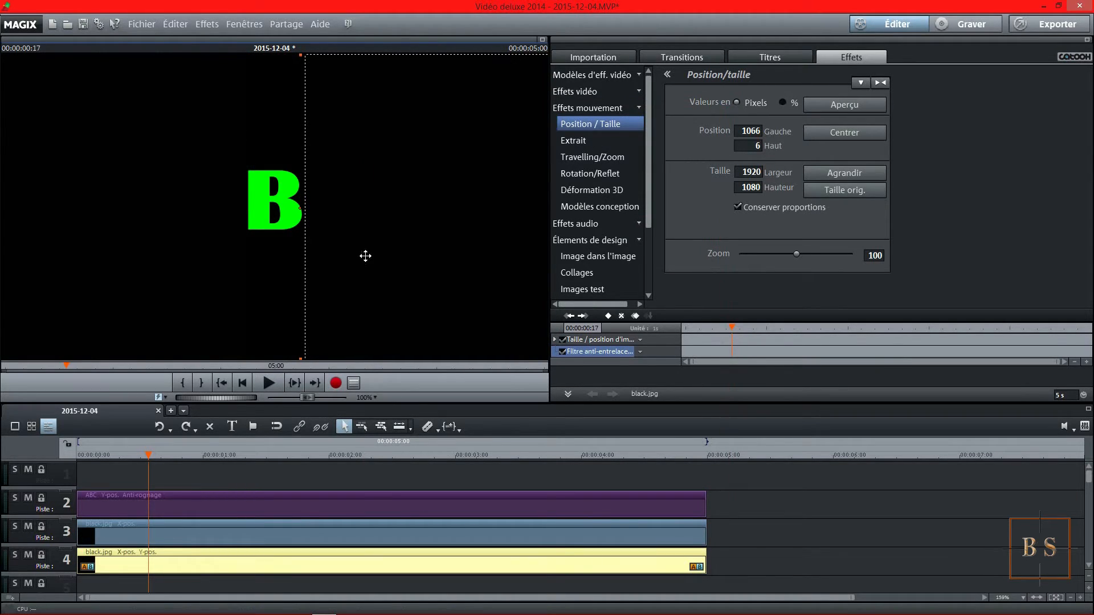
- Export the frame showing the green B as a 1920x1080 JPEG named B VERT, keeping the export settings
left_click(140, 25)
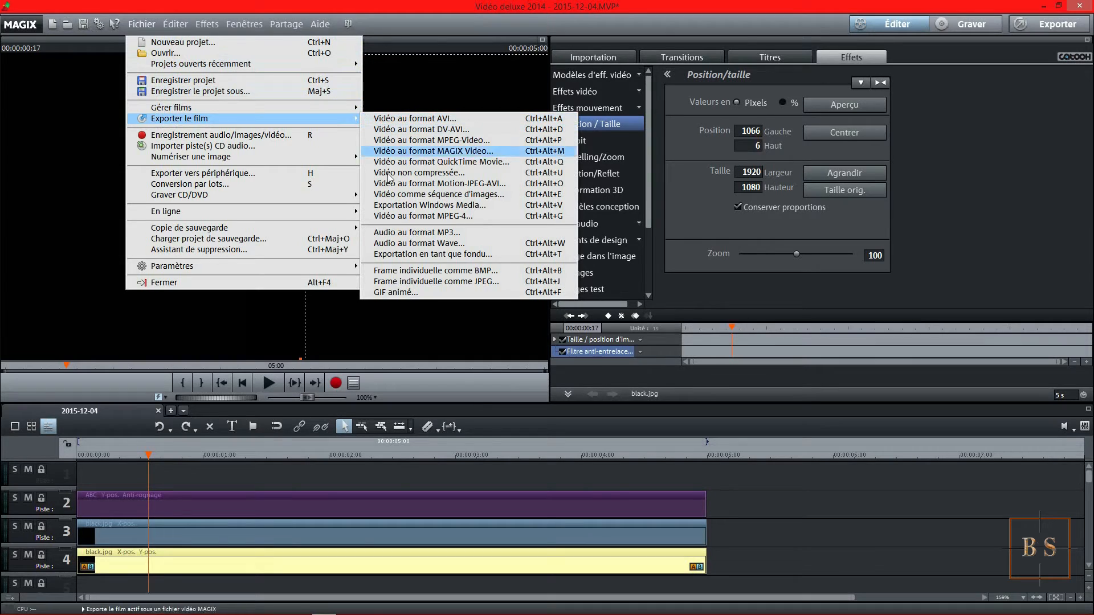
left_click(439, 282)
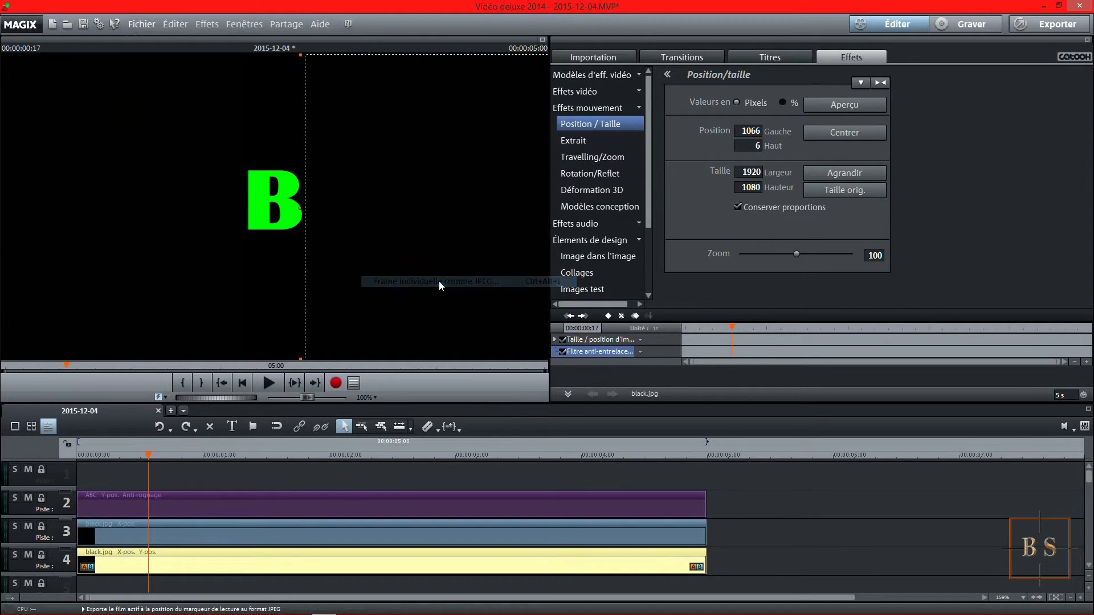
left_click_drag(547, 332, 617, 332)
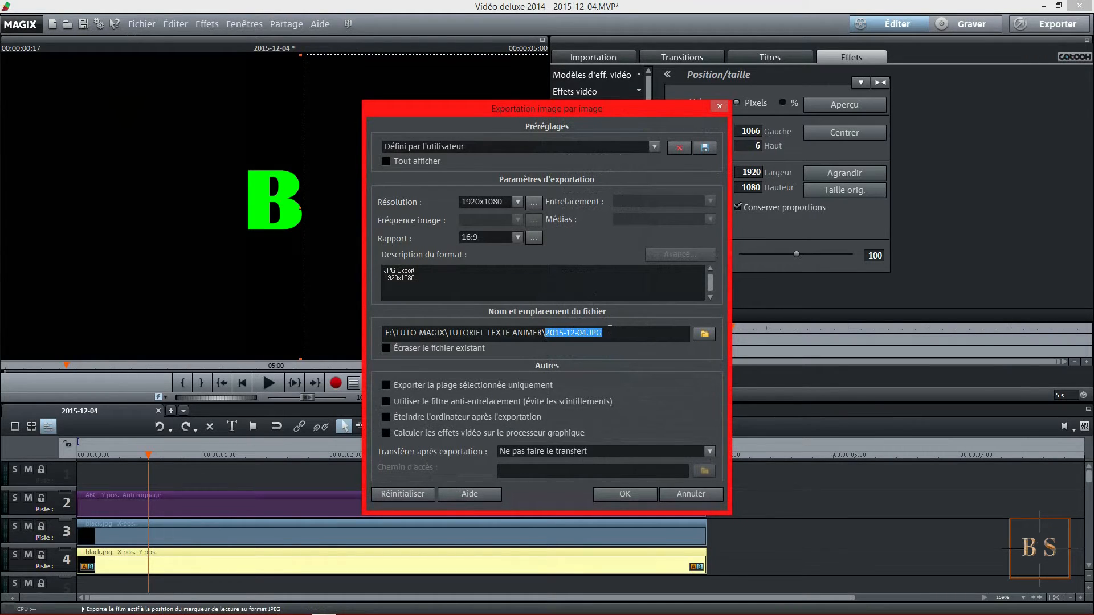
type("B VERT")
left_click(620, 491)
left_click(620, 491)
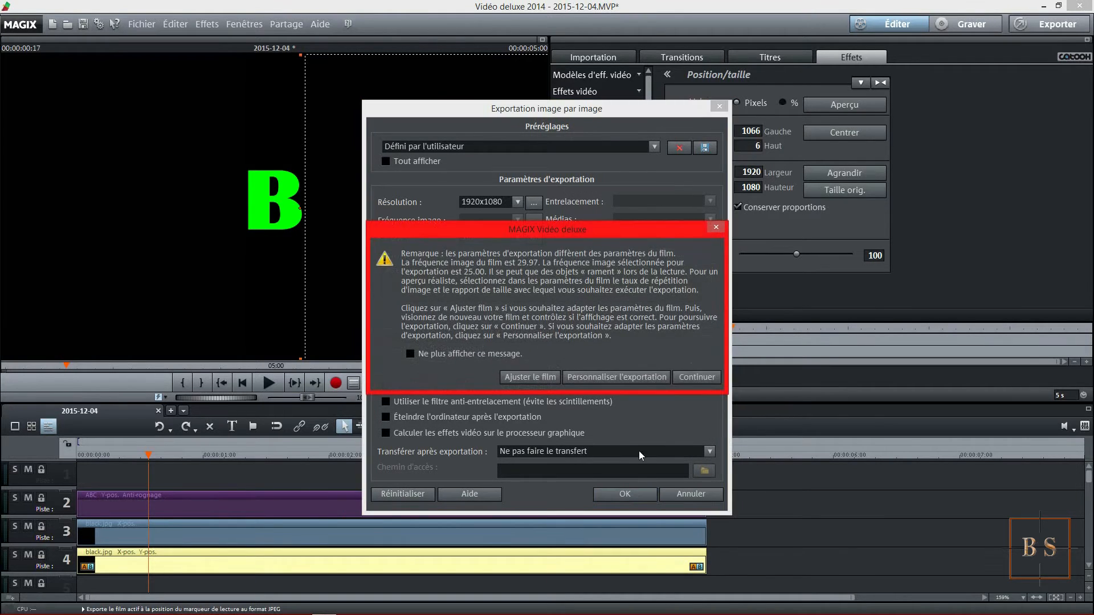
left_click(693, 376)
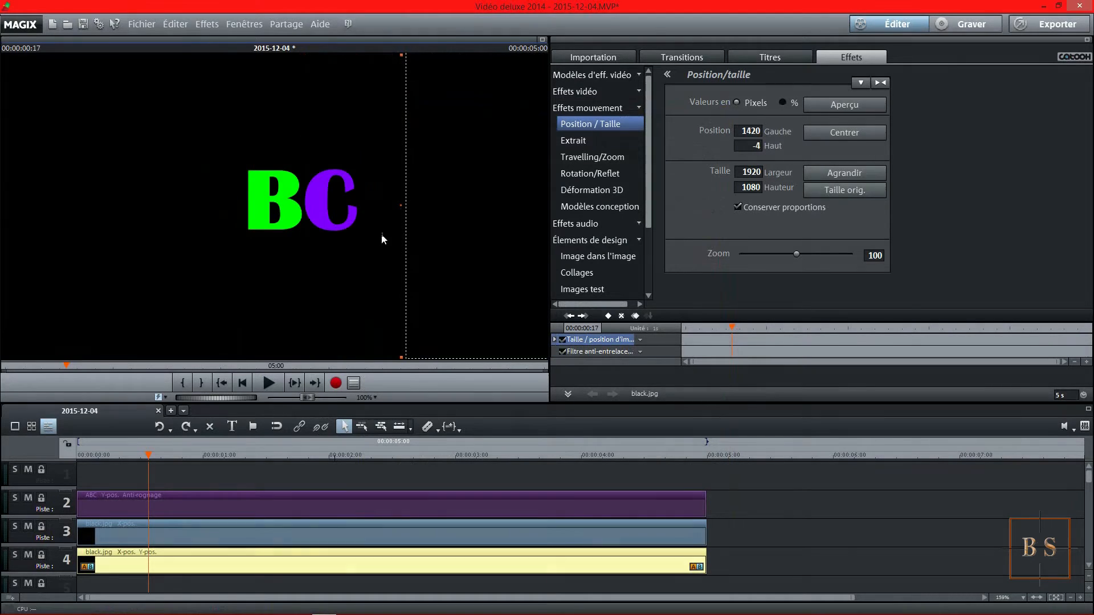
- Reposition the black images to uncover only the C and export that frame as a JPEG named C VIOLET
left_click(128, 195)
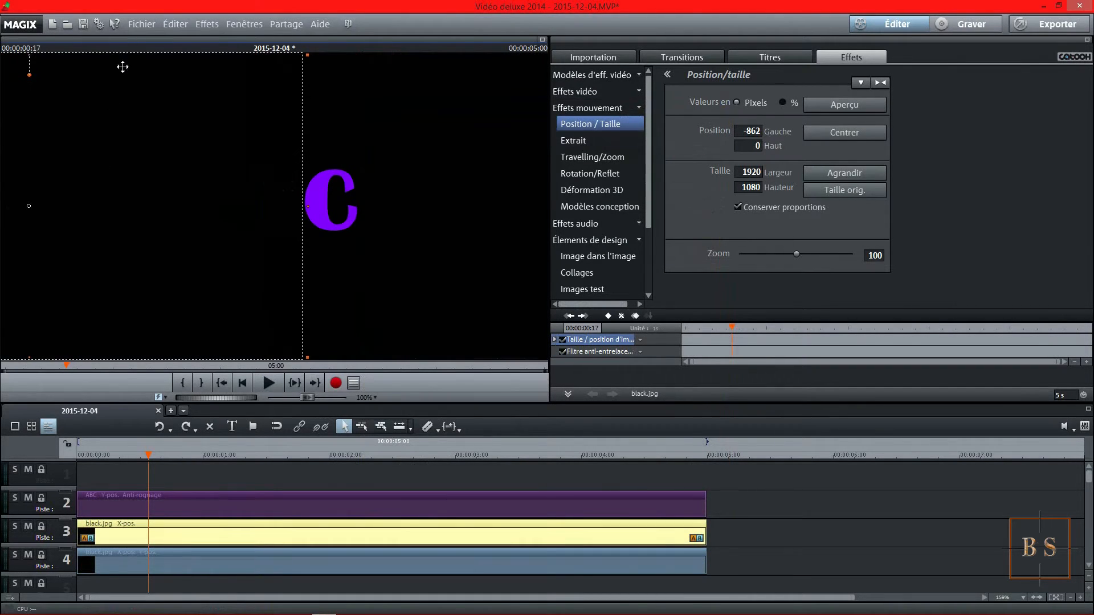
left_click(143, 24)
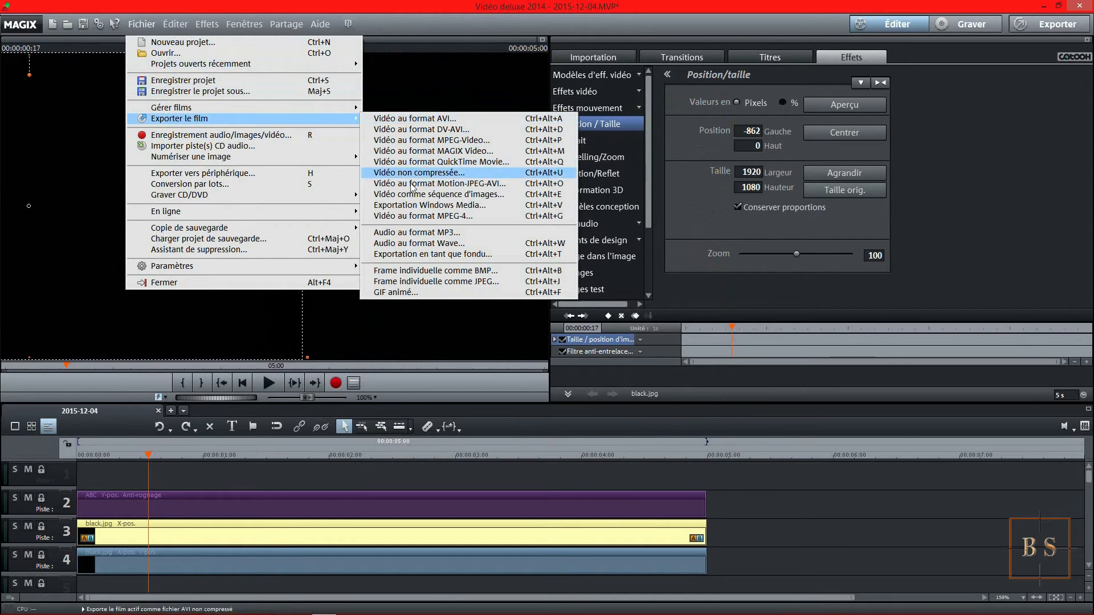
left_click(448, 283)
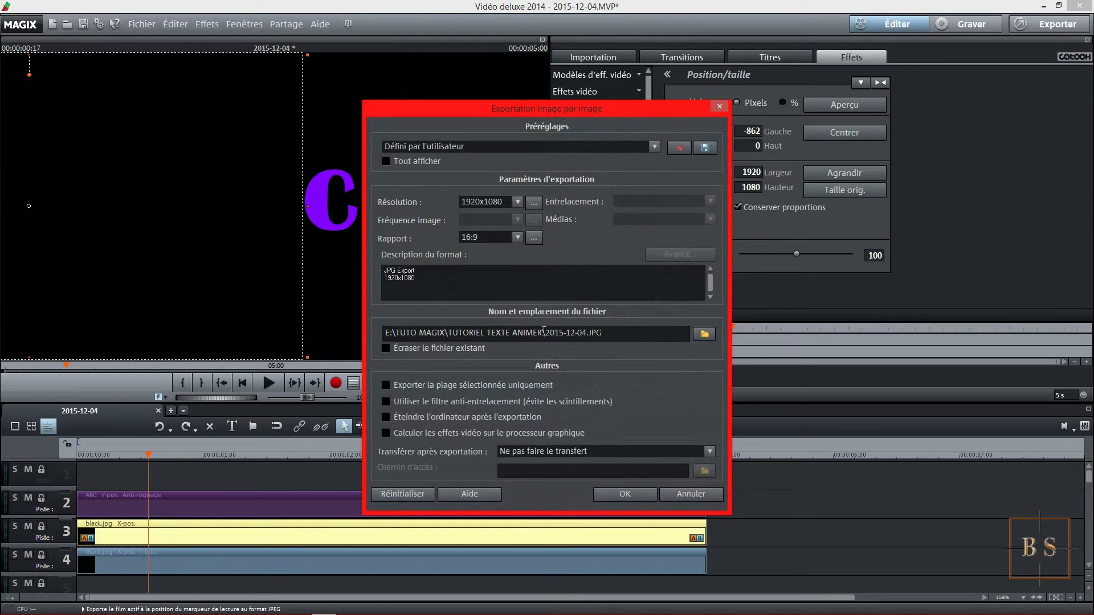
left_click_drag(546, 335, 624, 334)
type("C VIO")
left_click(627, 489)
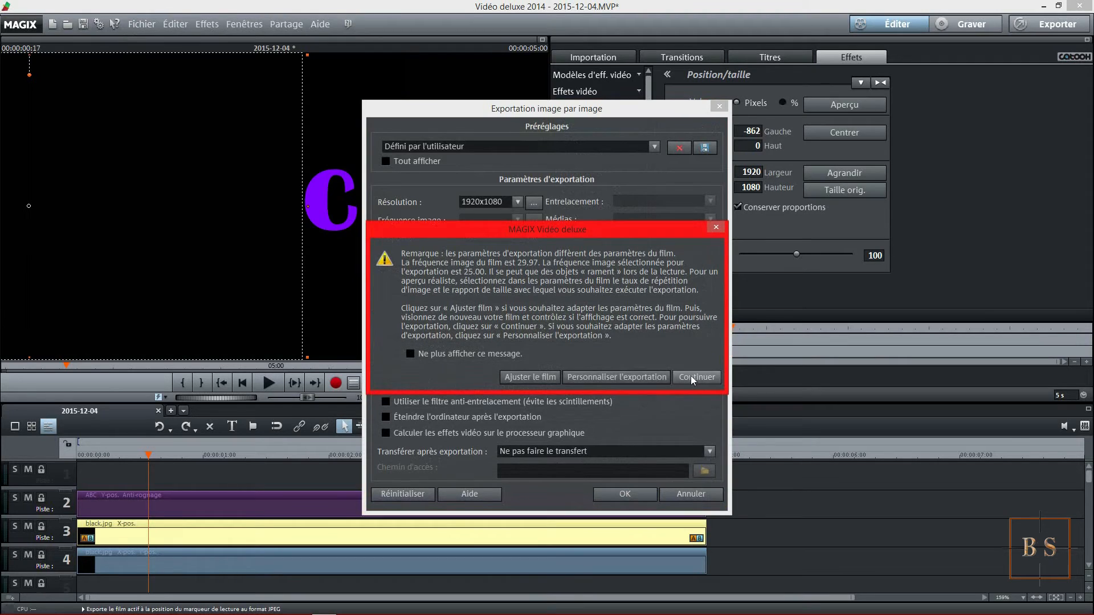
left_click(692, 378)
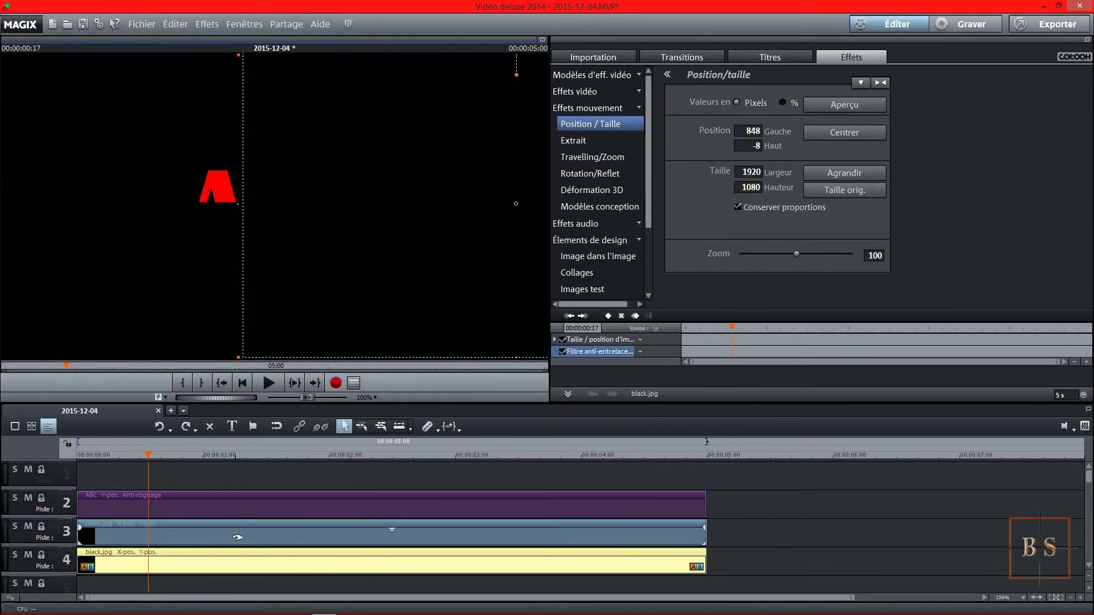
- Delete the black images from tracks 3 and 4 and move the ABC title along track 2 to about 6.5 seconds
left_click(238, 537)
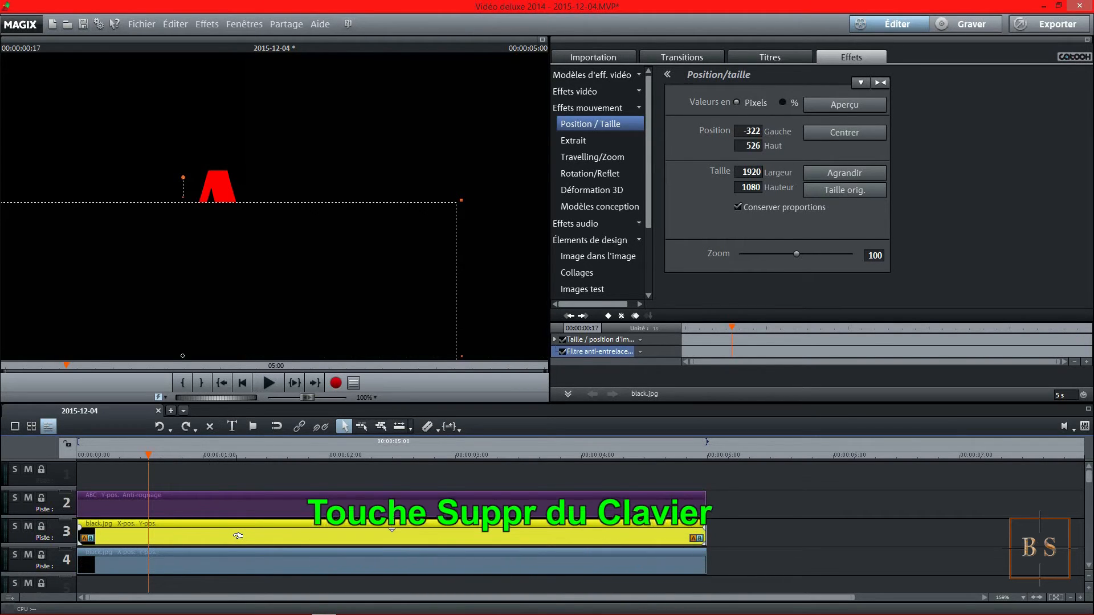
key("Delete")
left_click(244, 568)
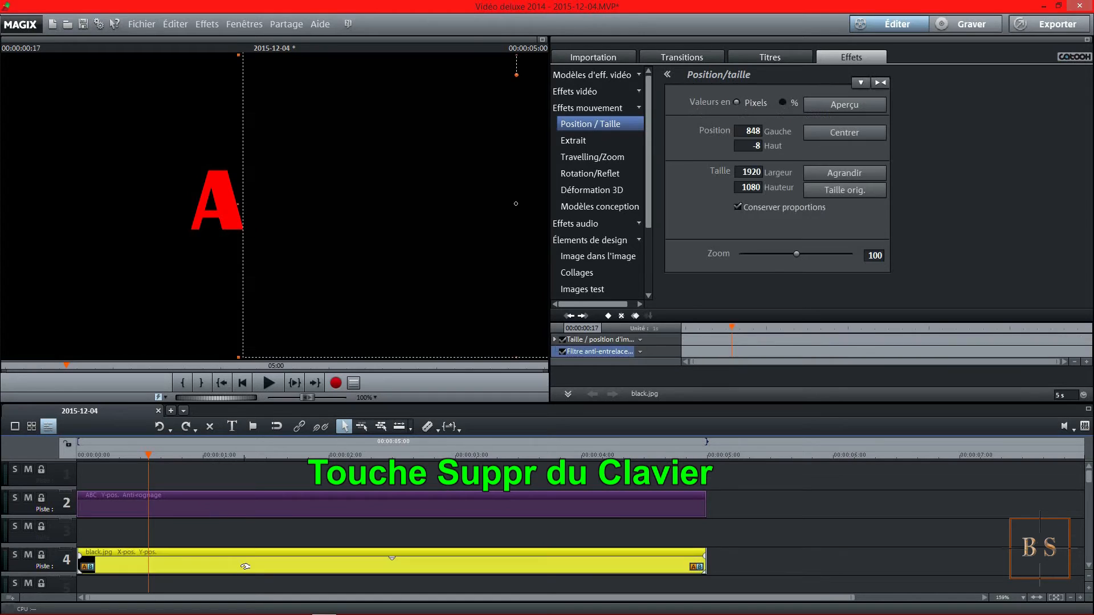
key("Delete")
left_click(243, 514)
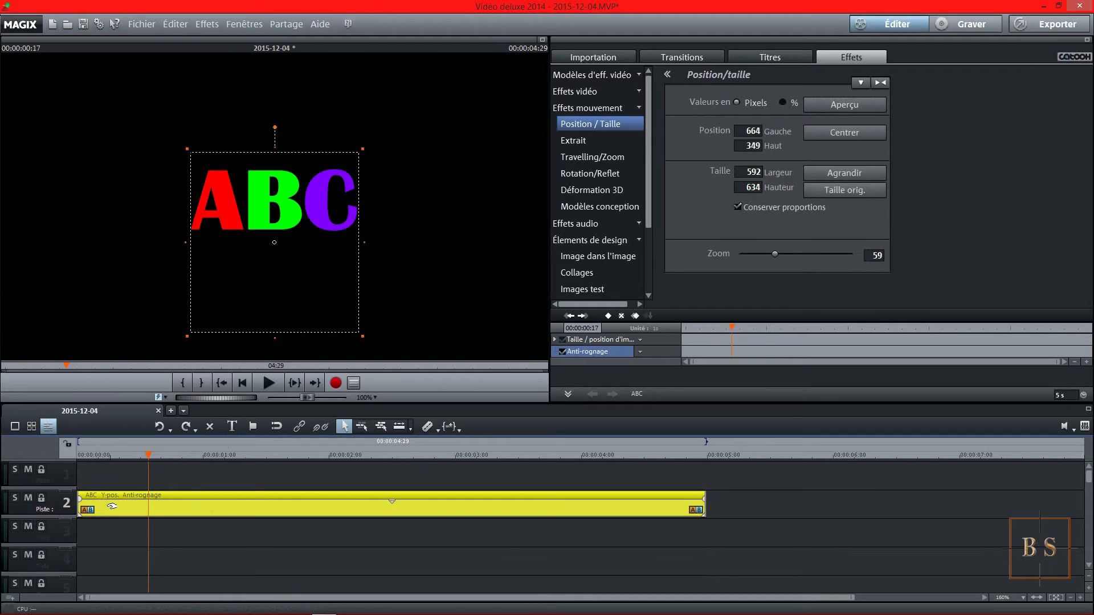
left_click_drag(171, 507, 928, 500)
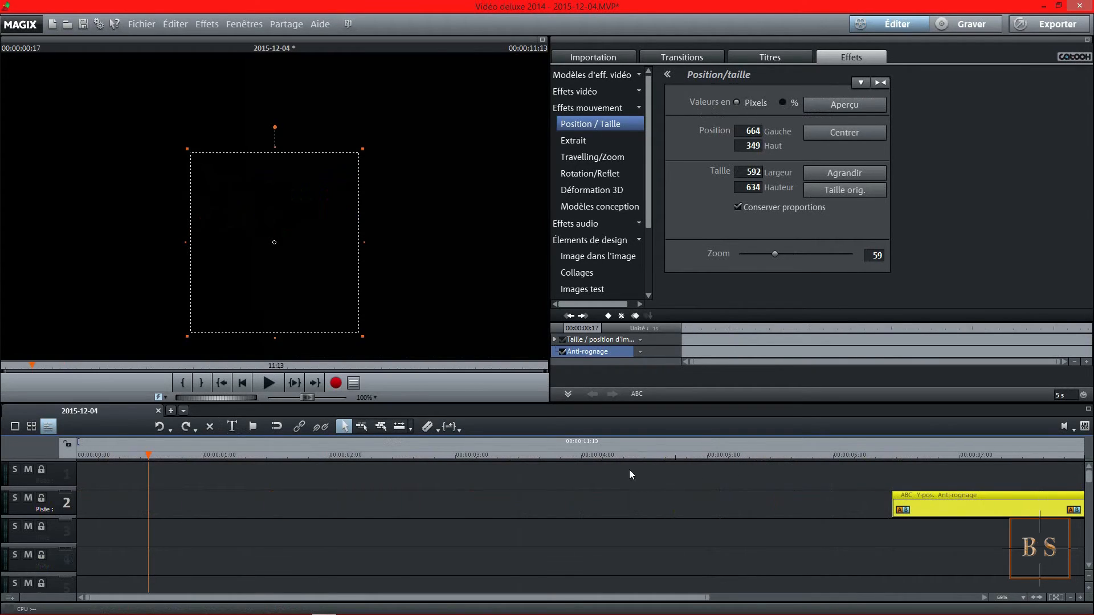
- Place the exported A ROUGE.JPG image at the start of track 1 and shorten it to about 5 seconds
left_click(593, 58)
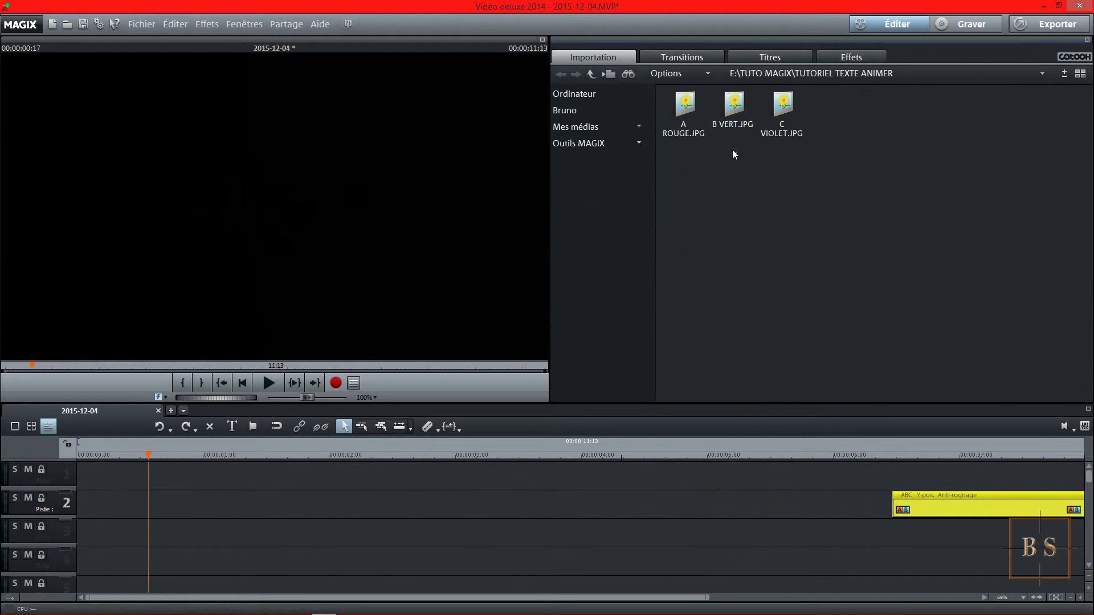
mouse_move(693, 139)
left_click(684, 104)
left_click_drag(420, 450, 105, 479)
left_click_drag(961, 484, 707, 482)
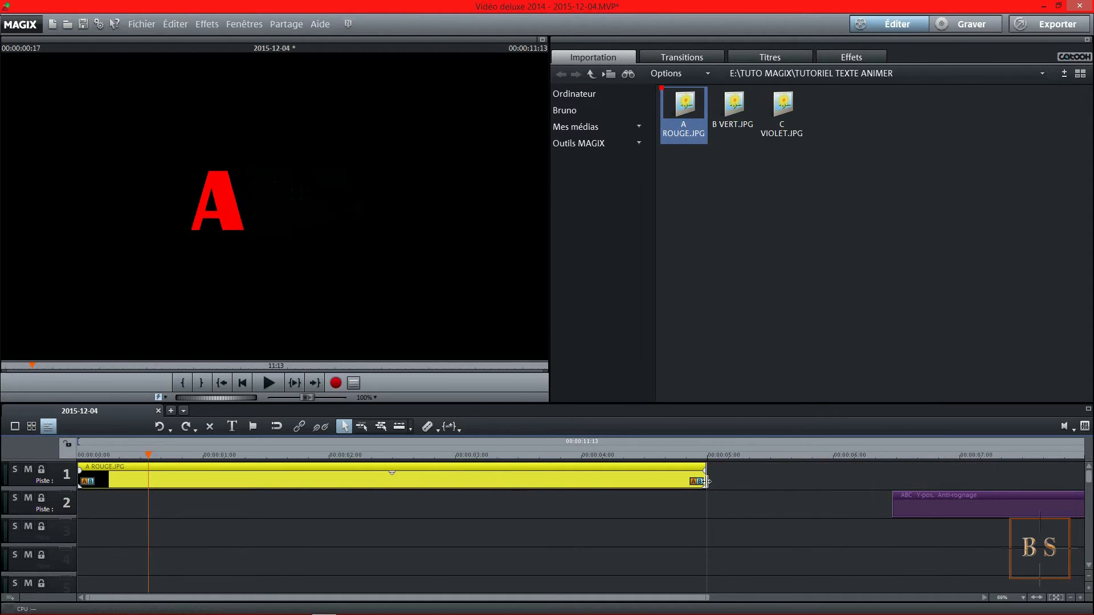
- Move the ABC title to track 1 and stack A ROUGE.JPG, B VERT.JPG and C VIOLET.JPG at the start of tracks 2, 3 and 4
left_click_drag(954, 505, 964, 480)
left_click_drag(735, 103, 104, 498)
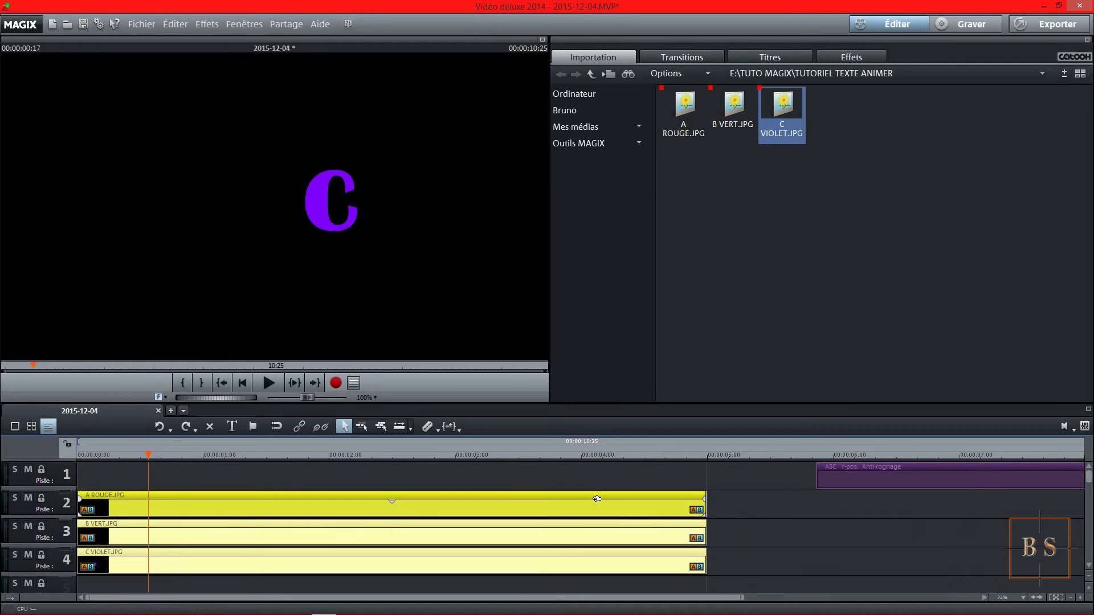
- Select only the A ROUGE.JPG image on track 2 and mask its black background with the Chrominance effect's Noir option
double_click(333, 506)
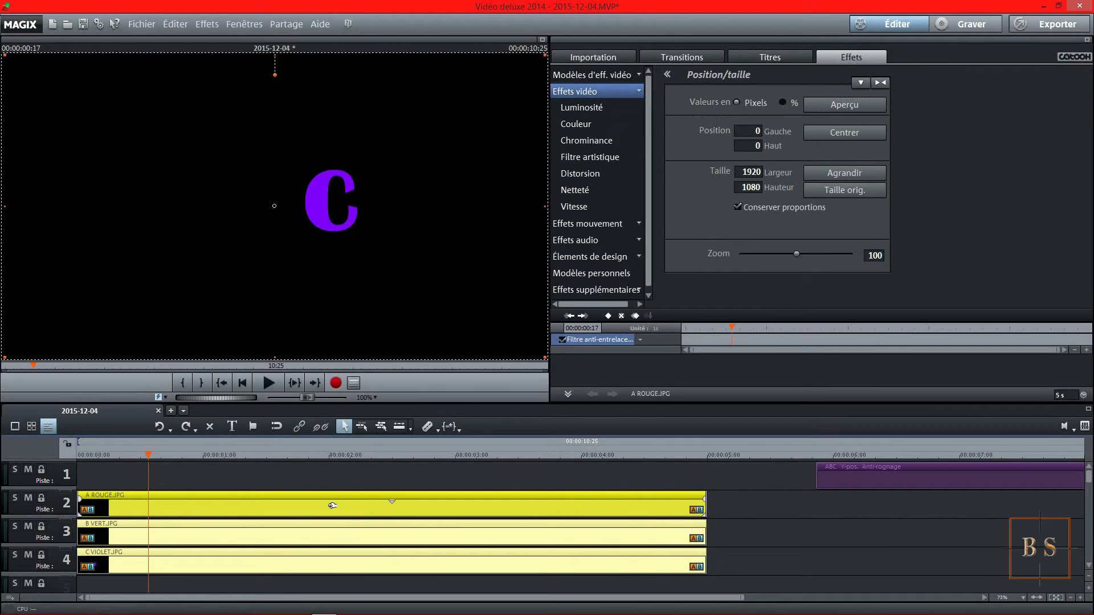
left_click(332, 506)
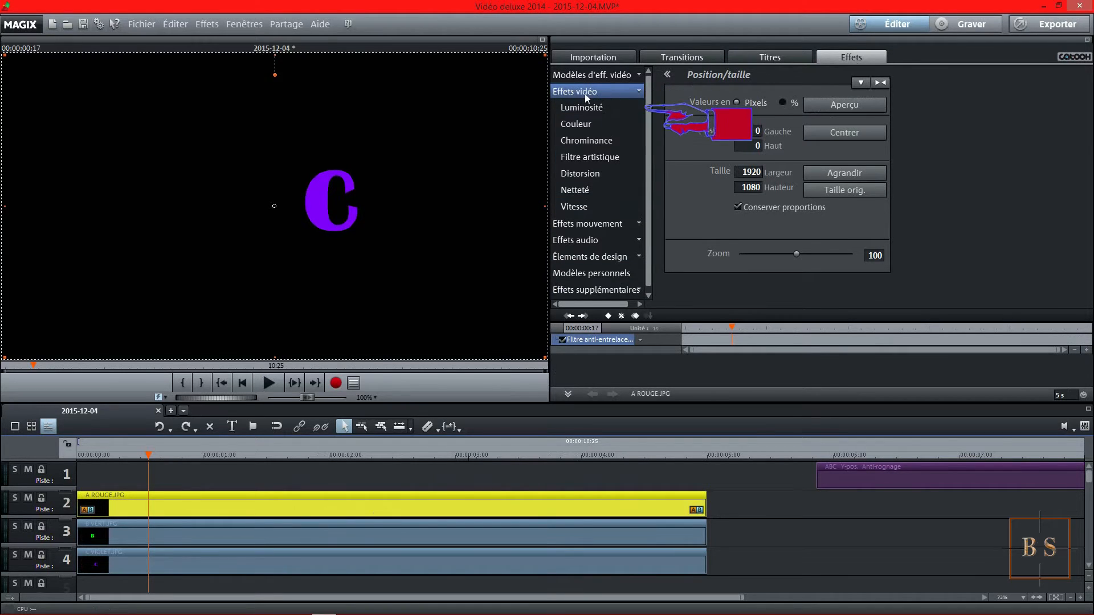
left_click(581, 140)
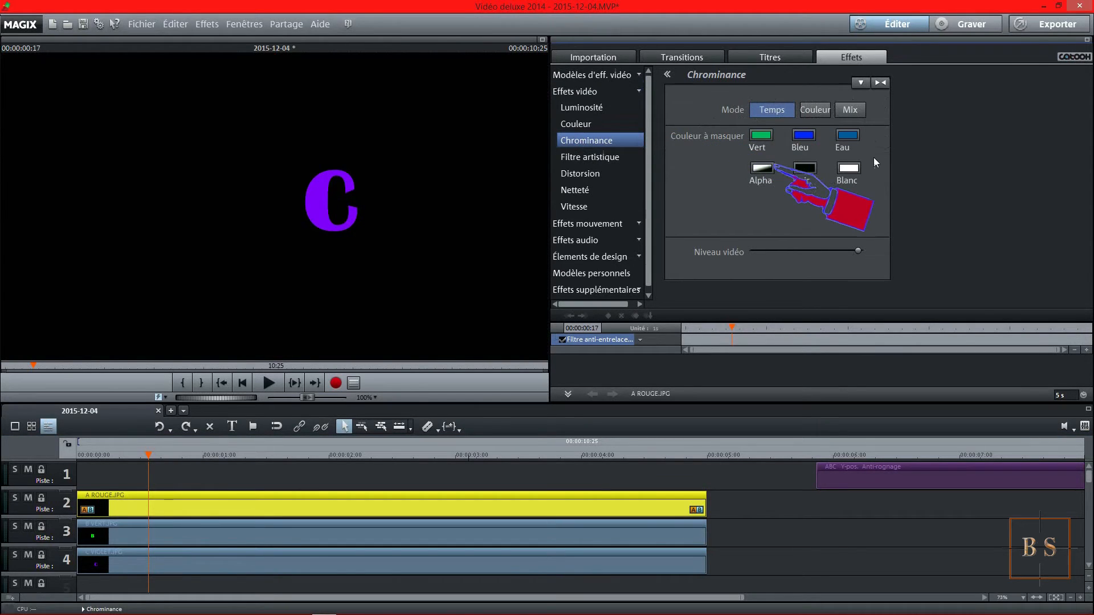
left_click(807, 170)
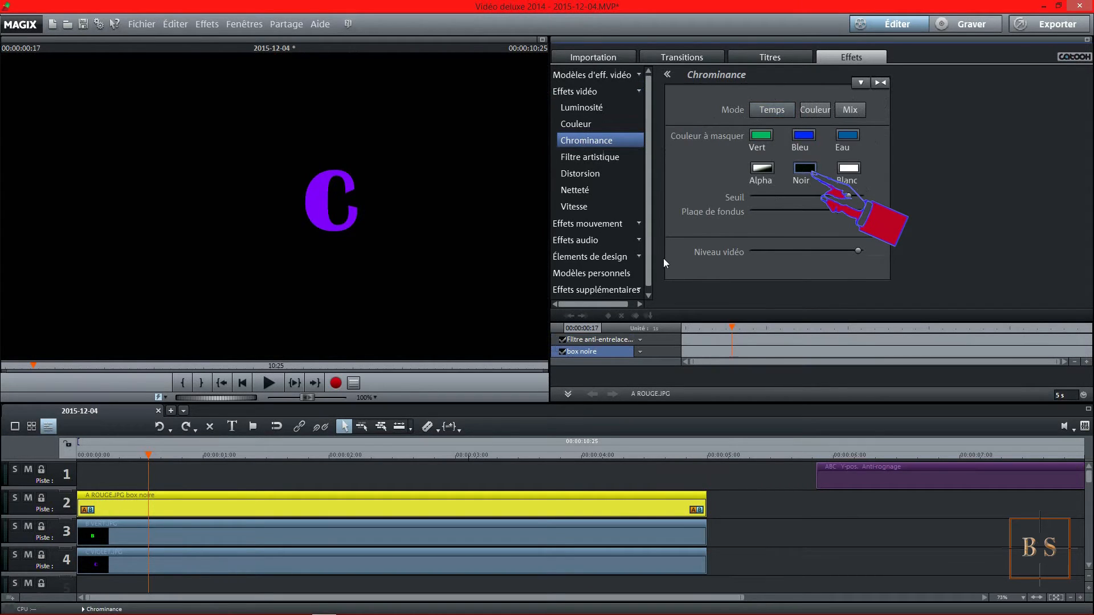
- Mask the black backgrounds of B VERT.JPG on track 3 and C VIOLET.JPG on track 4 with the Chrominance effect's Noir option
left_click(493, 536)
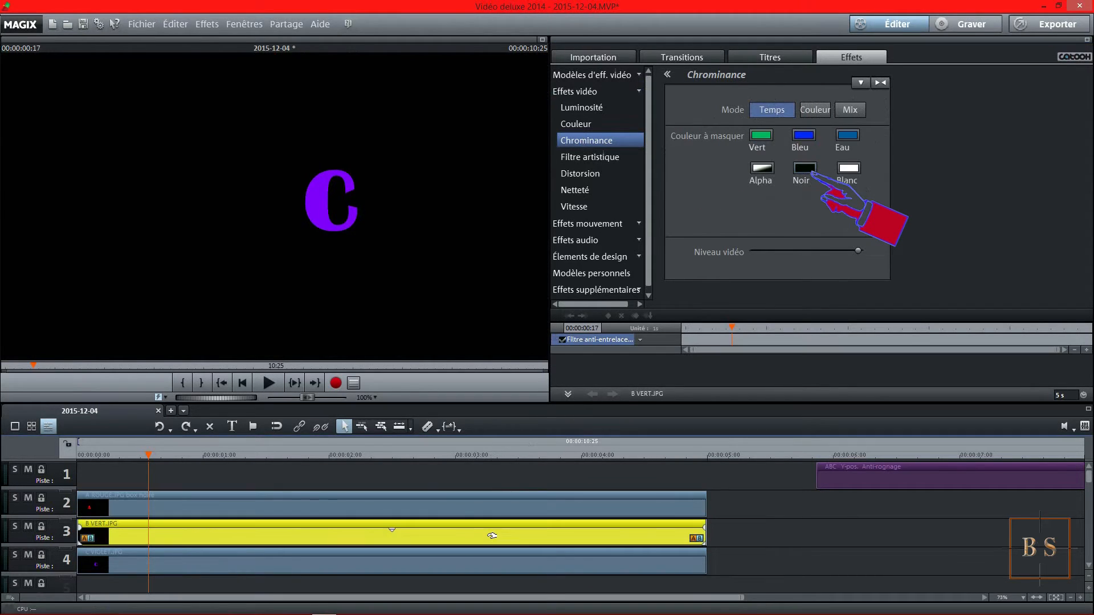
left_click(805, 168)
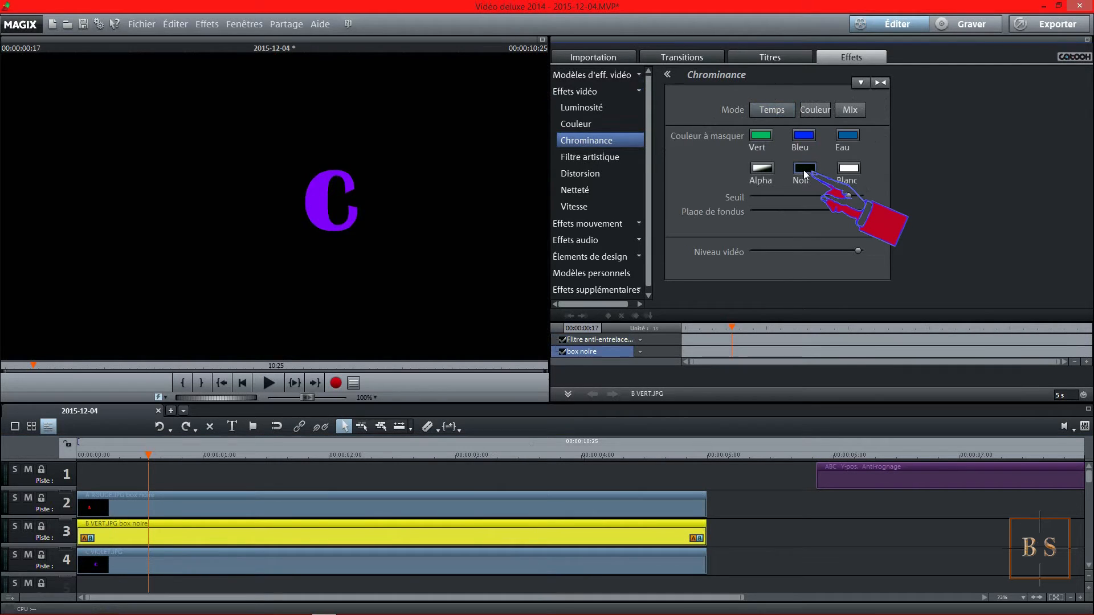
left_click(502, 564)
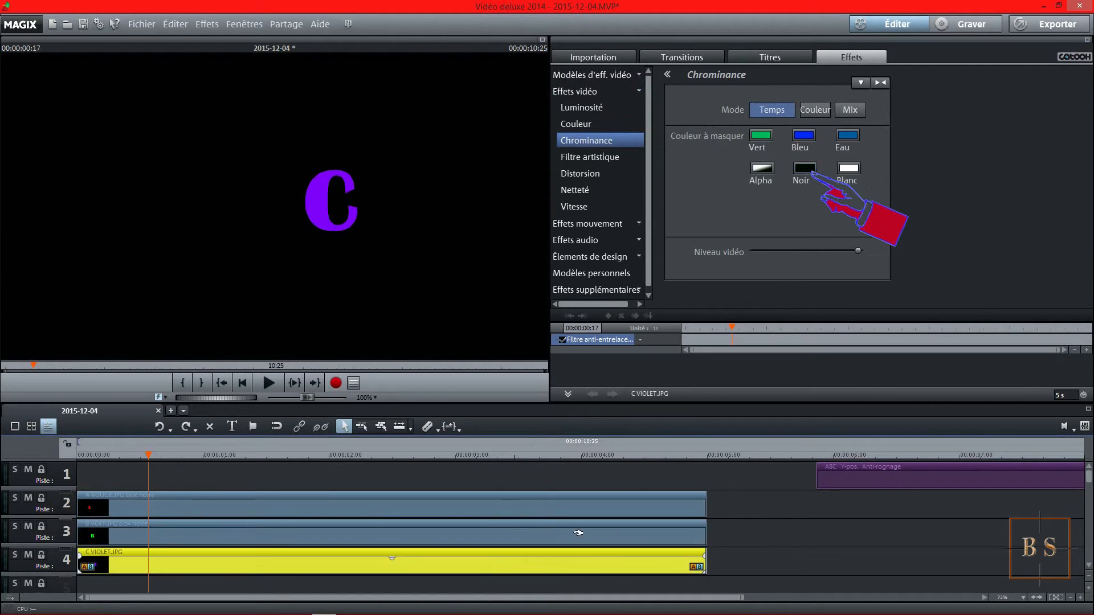
left_click(804, 168)
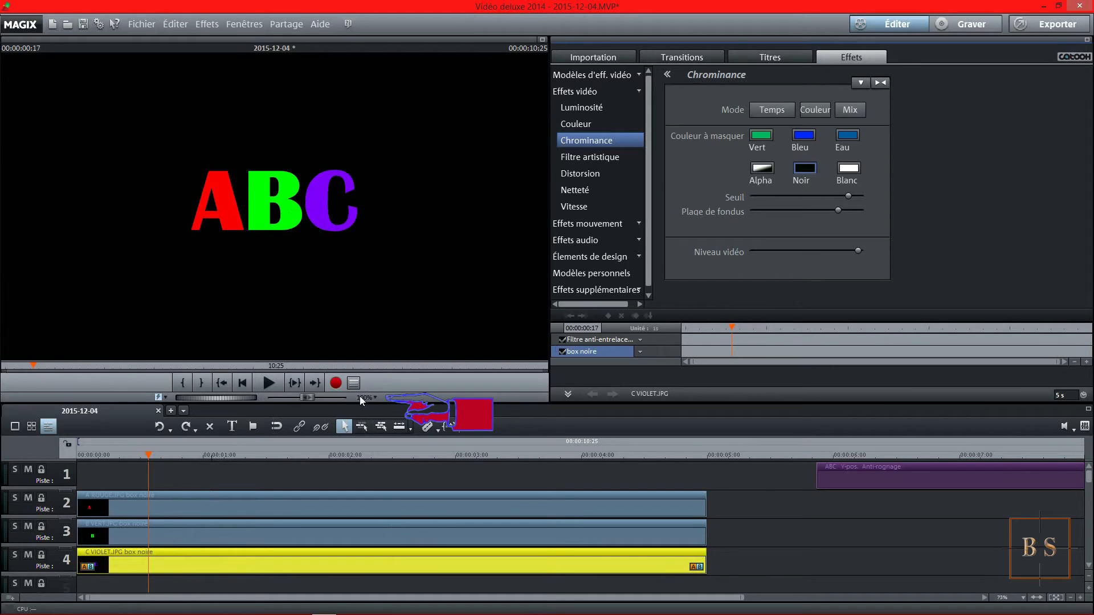
- Set the preview monitor zoom to 75 % and mute tracks 3 and 4
left_click(374, 397)
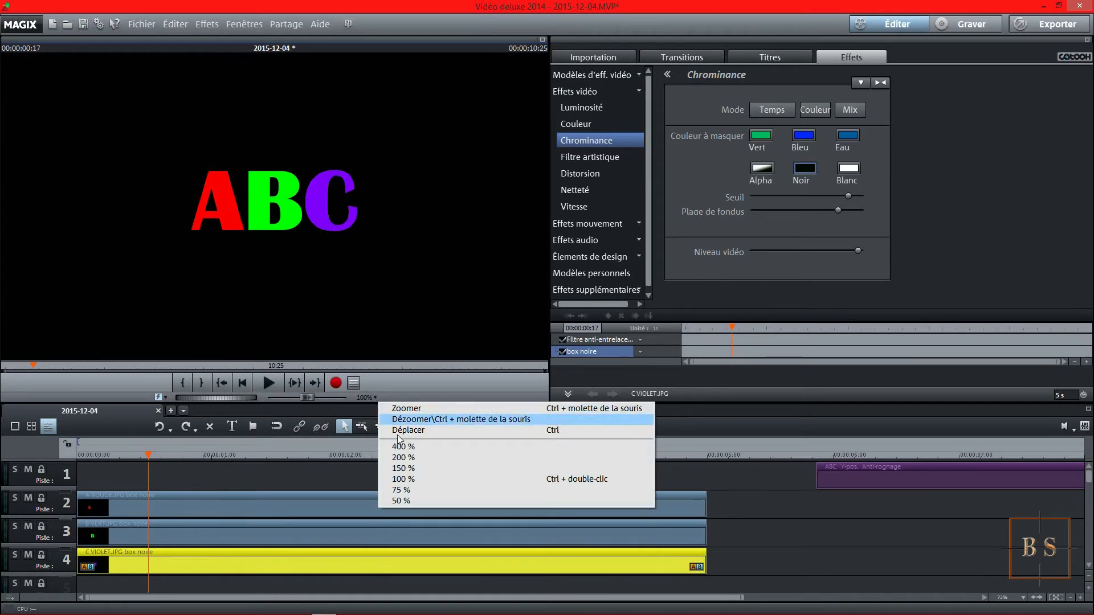
left_click(401, 490)
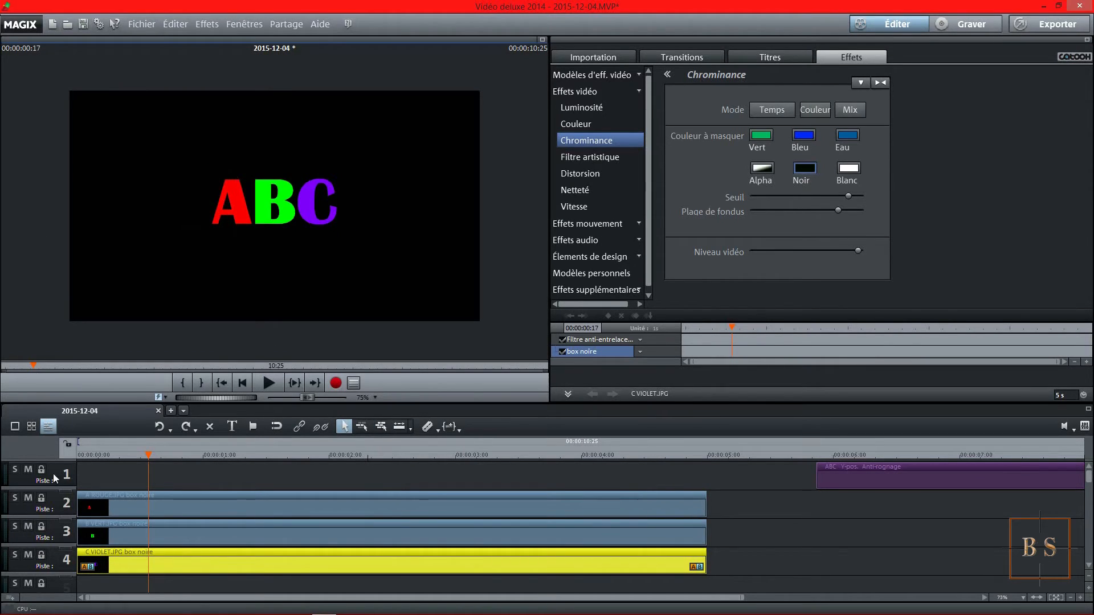
left_click(28, 526)
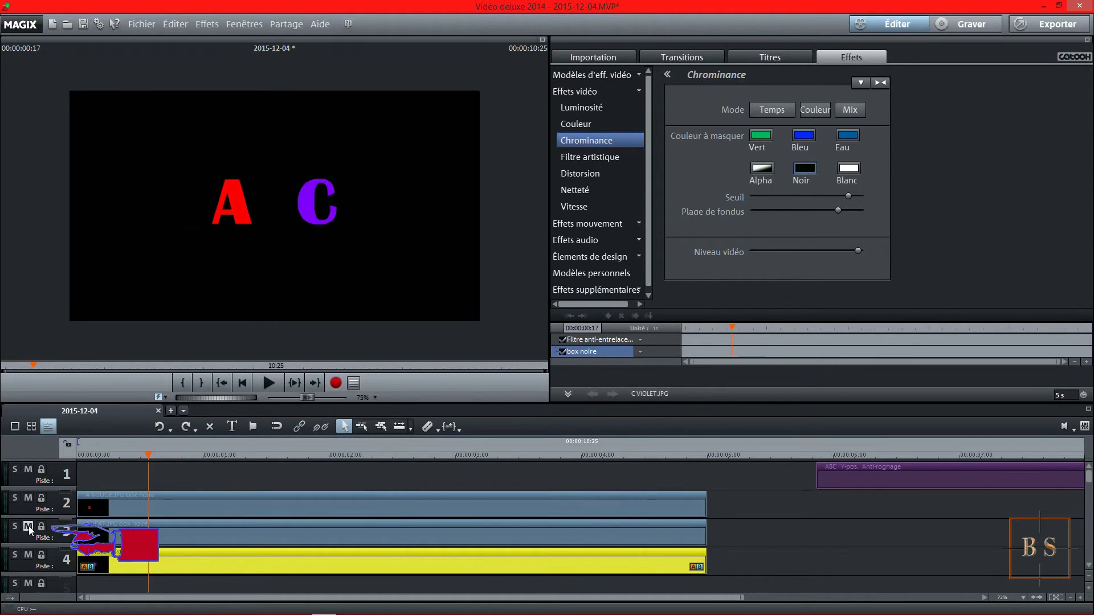
left_click(28, 555)
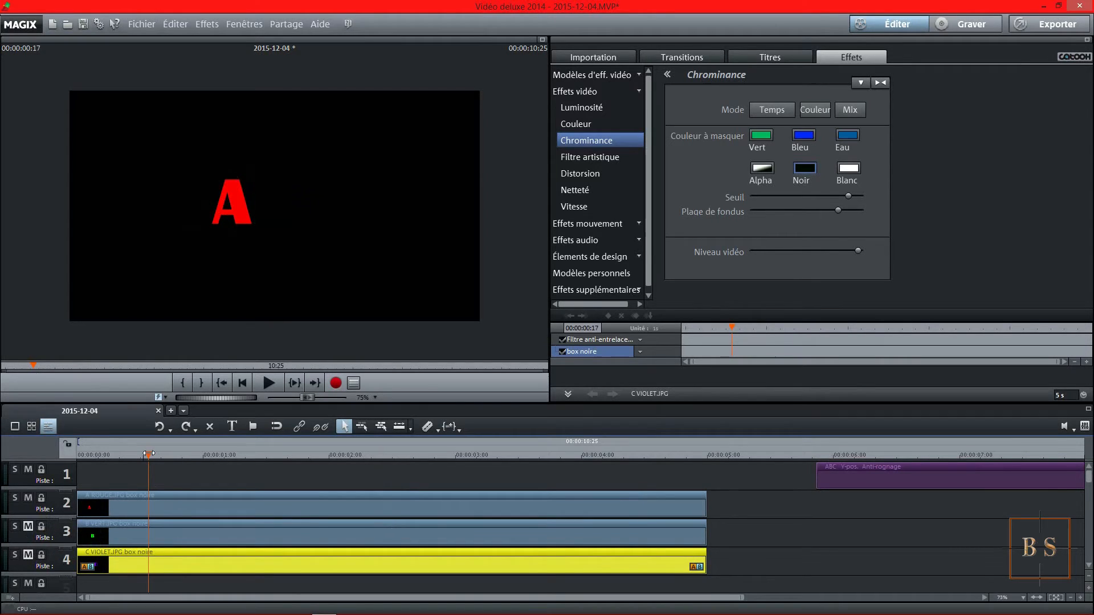
- Set a Position/Taille keyframe for A ROUGE.JPG at the image's end, at 5 seconds
left_click(187, 505)
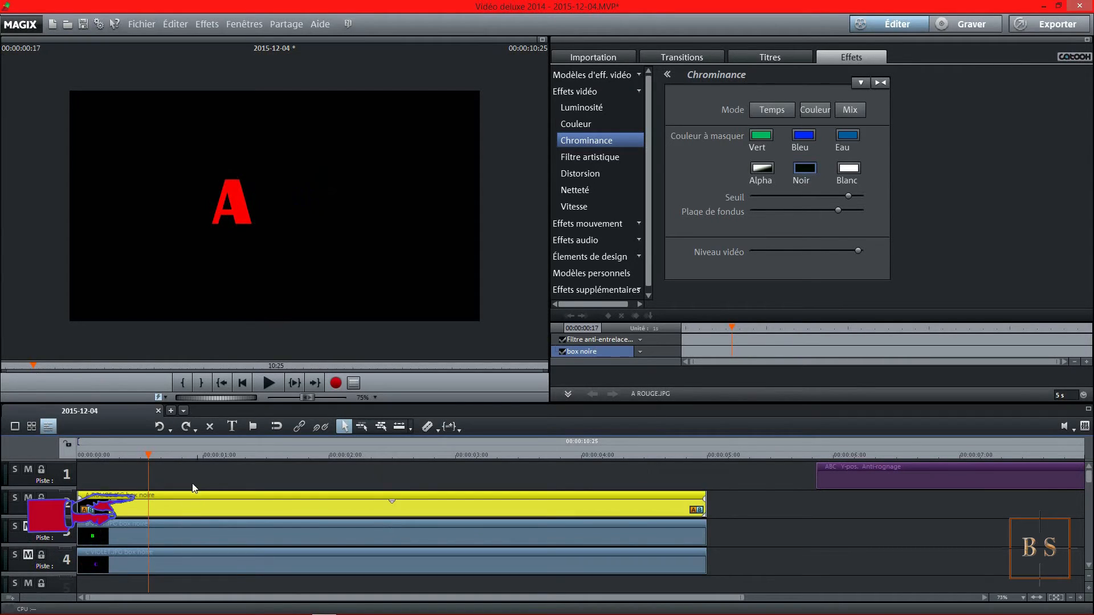
left_click_drag(149, 454, 702, 459)
left_click(706, 459)
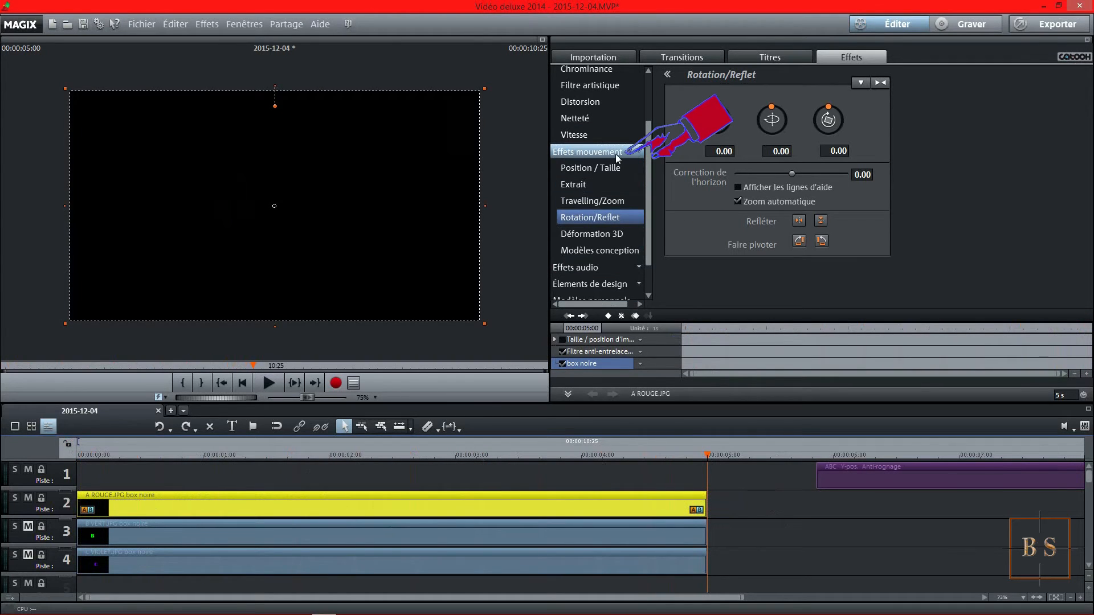
left_click(588, 169)
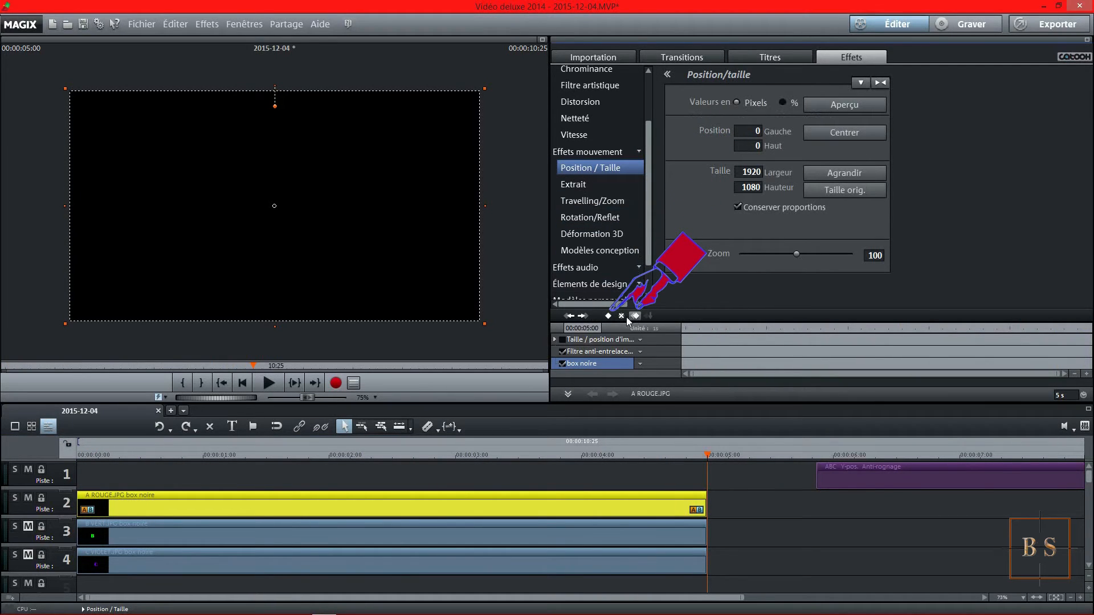
left_click(607, 318)
left_click(608, 317)
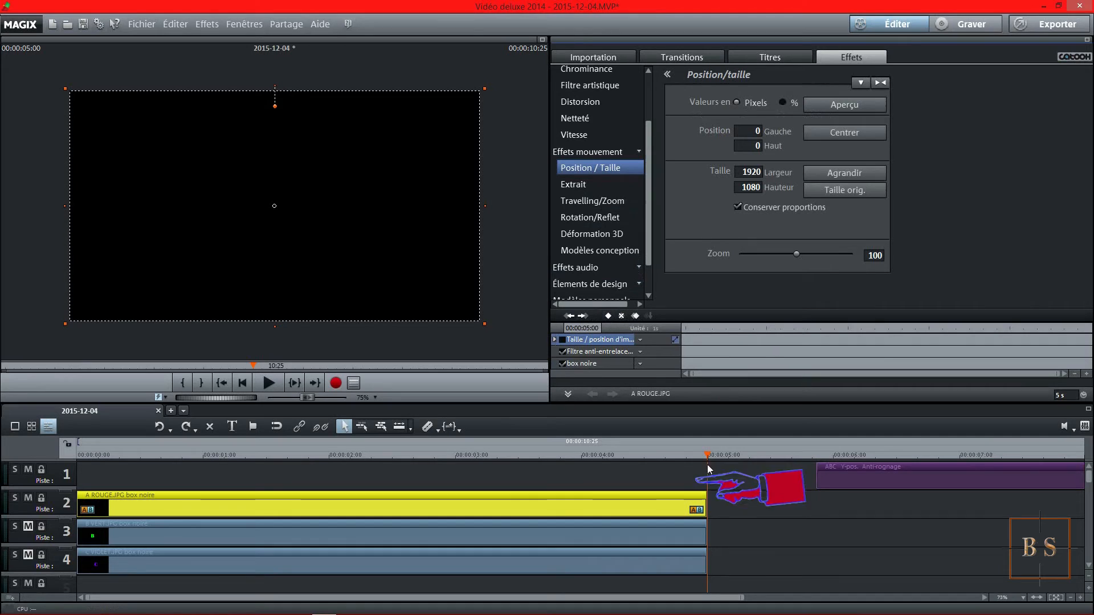
- At the start of A ROUGE.JPG, shrink it to about 395 x 222 pixels and move it past the frame's upper-right edge, about 1794, 25
left_click_drag(707, 456, 65, 448)
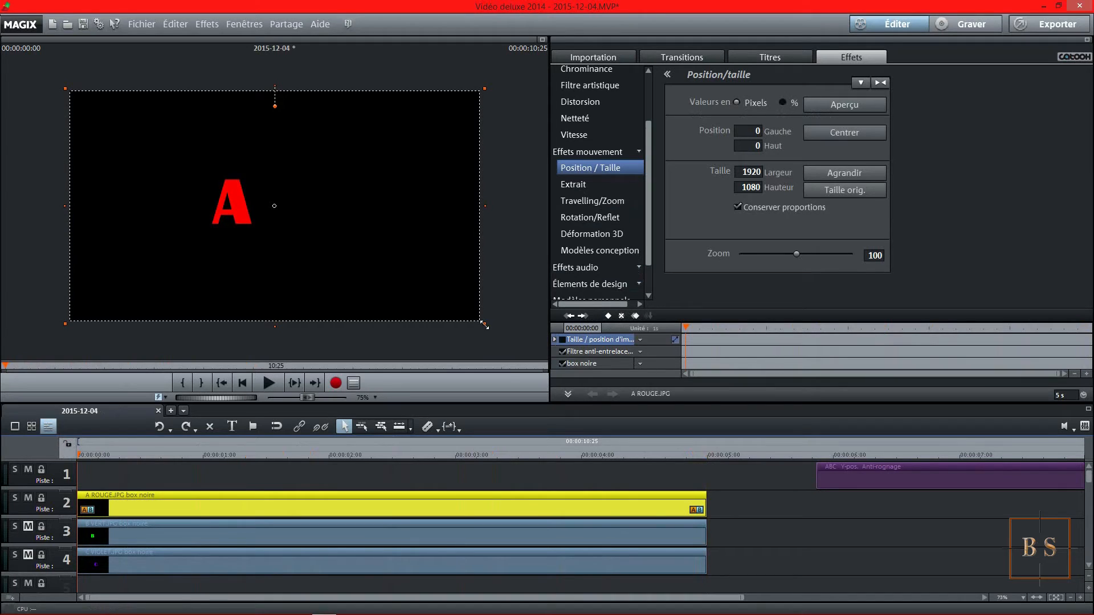
left_click_drag(484, 326, 158, 141)
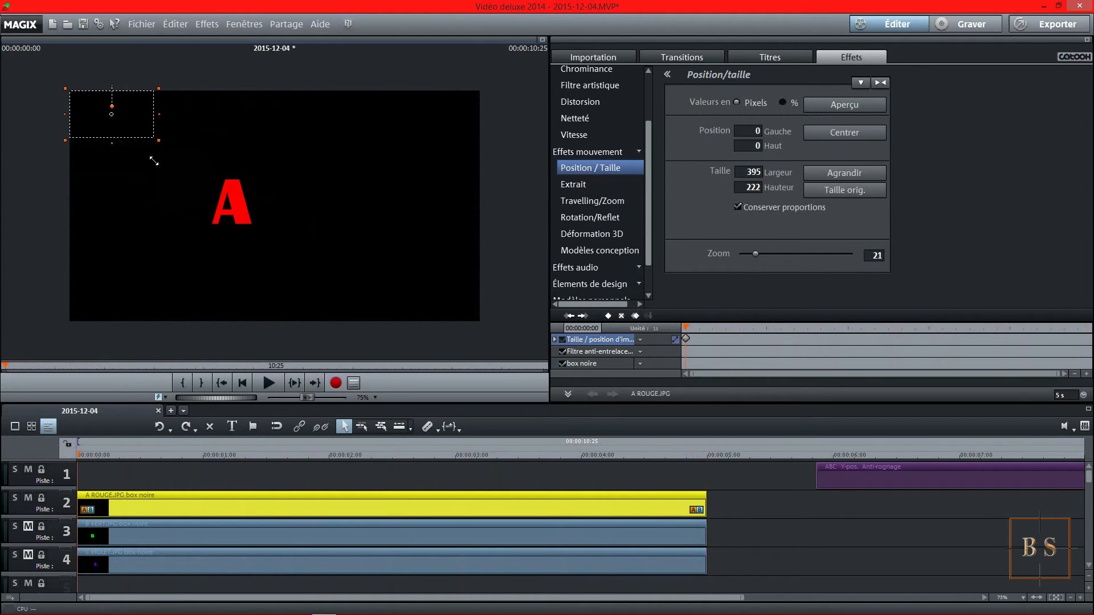
left_click_drag(124, 108, 498, 116)
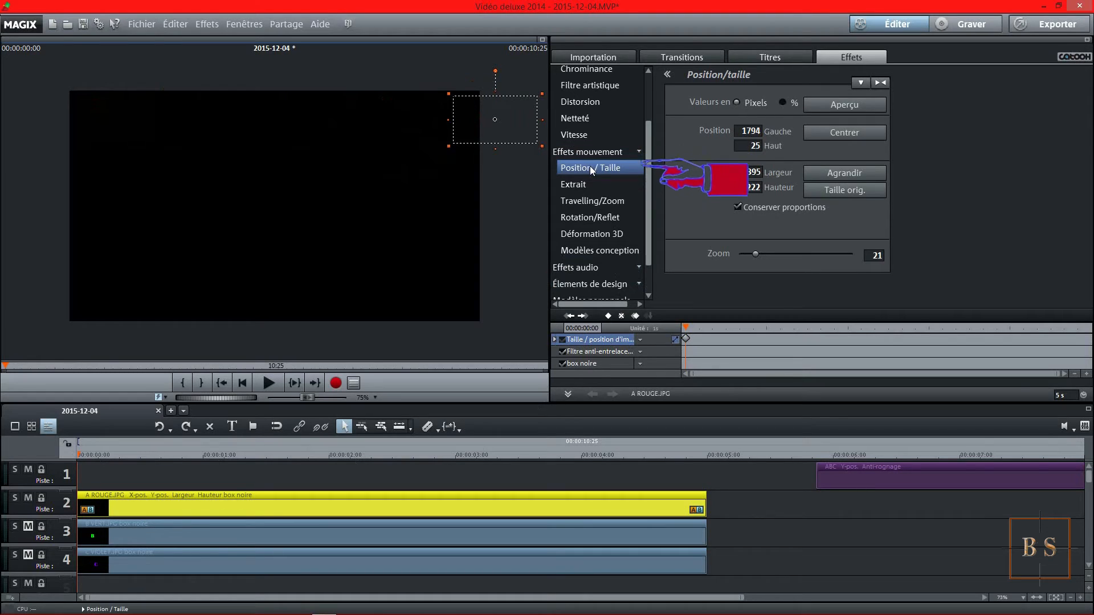
- Set all three Rotation/Reflet angles of A ROUGE.JPG to 360 at the start of the image
left_click(586, 218)
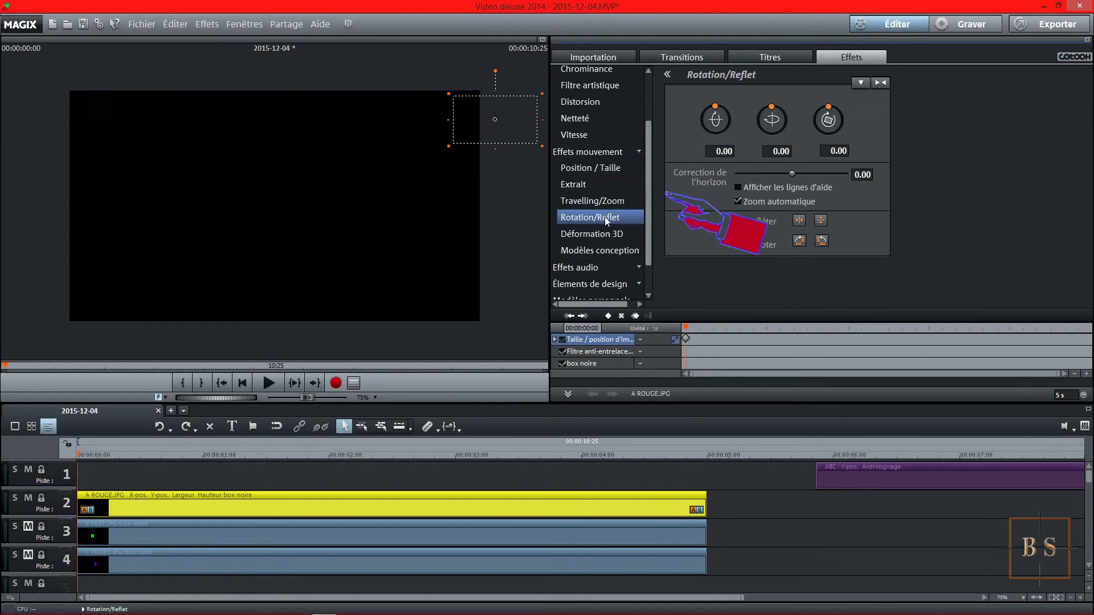
left_click(730, 151)
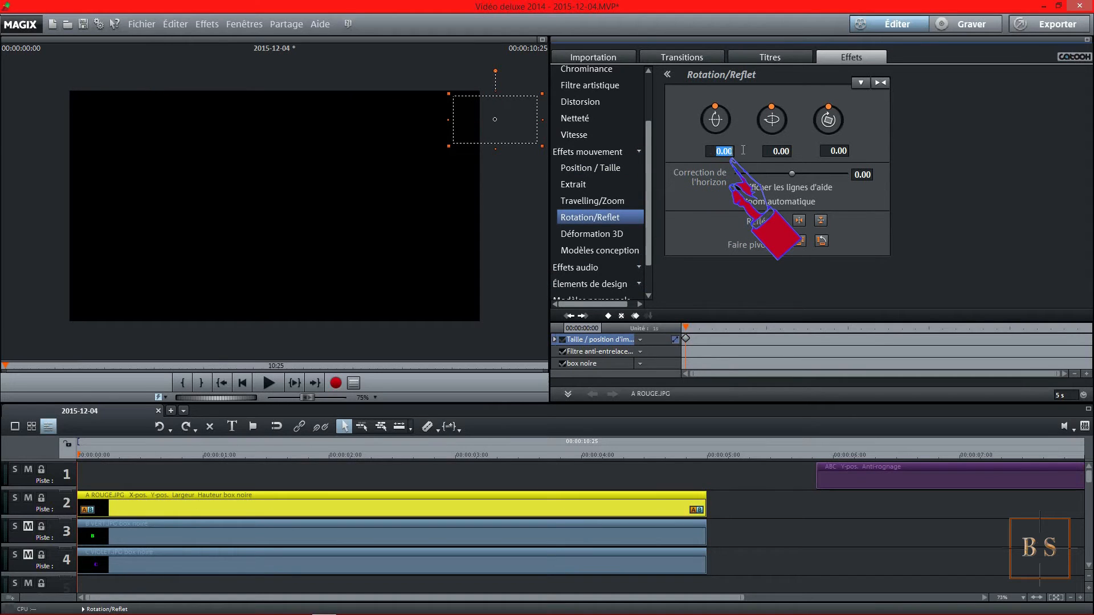
type("-1")
key("Return")
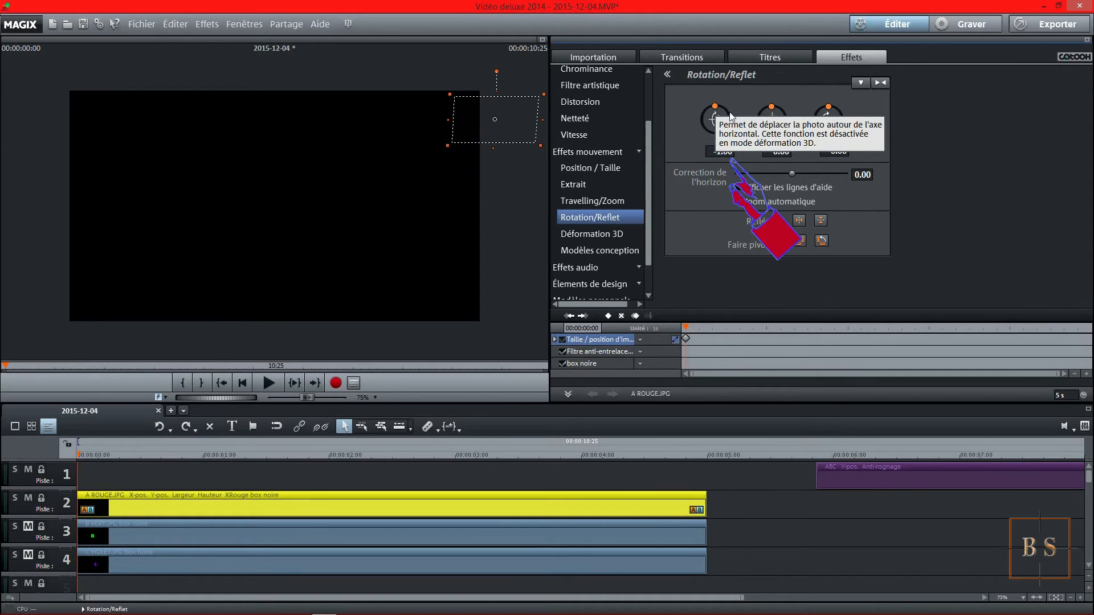
left_click_drag(712, 133, 720, 165)
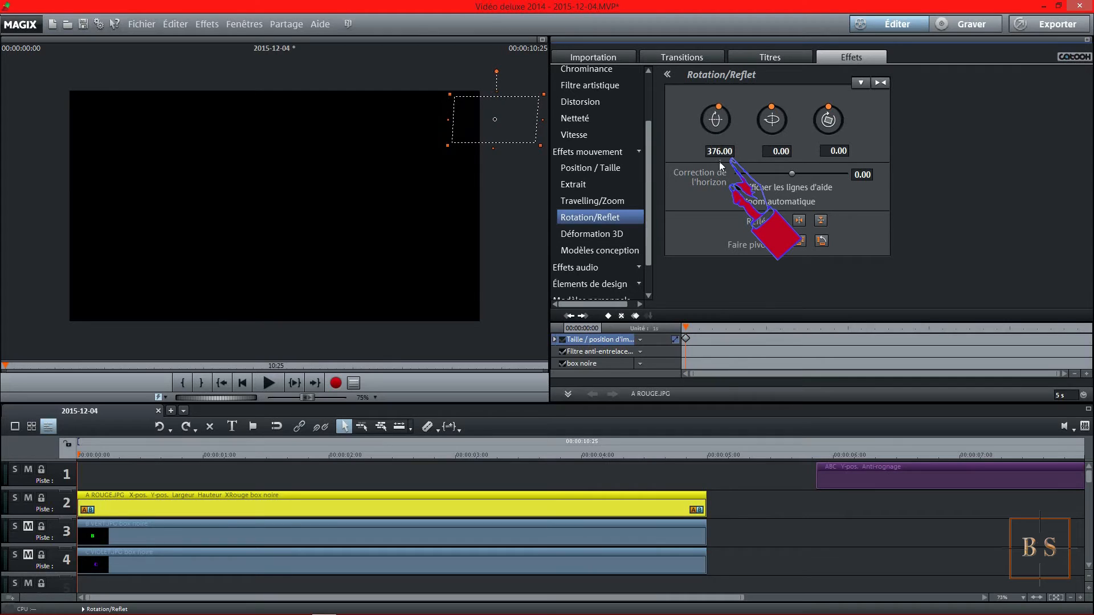
left_click(730, 151)
type("360")
key("Tab")
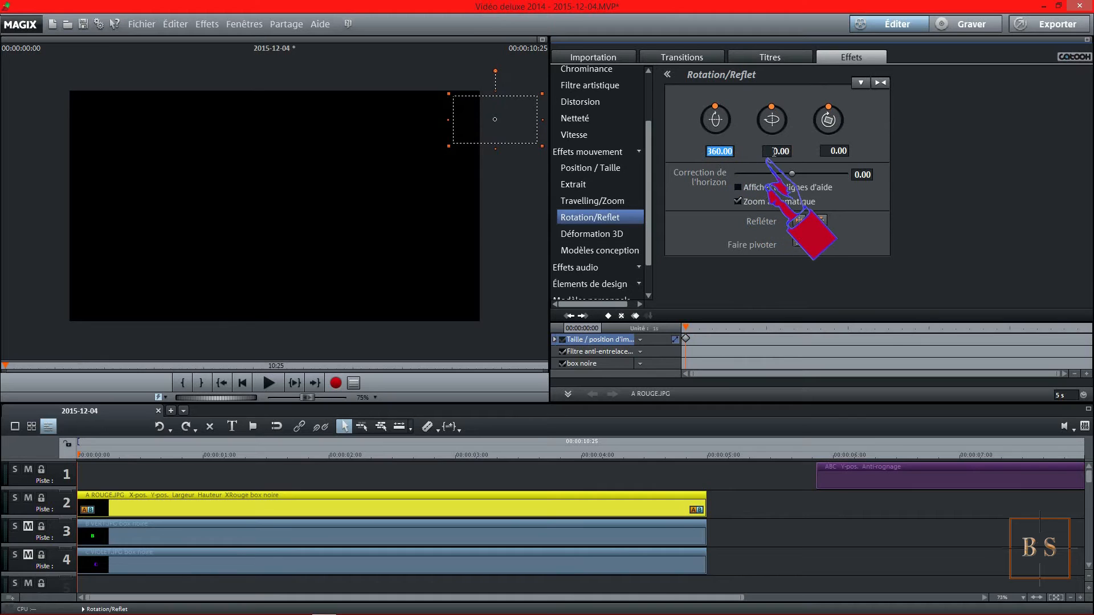
type("-360")
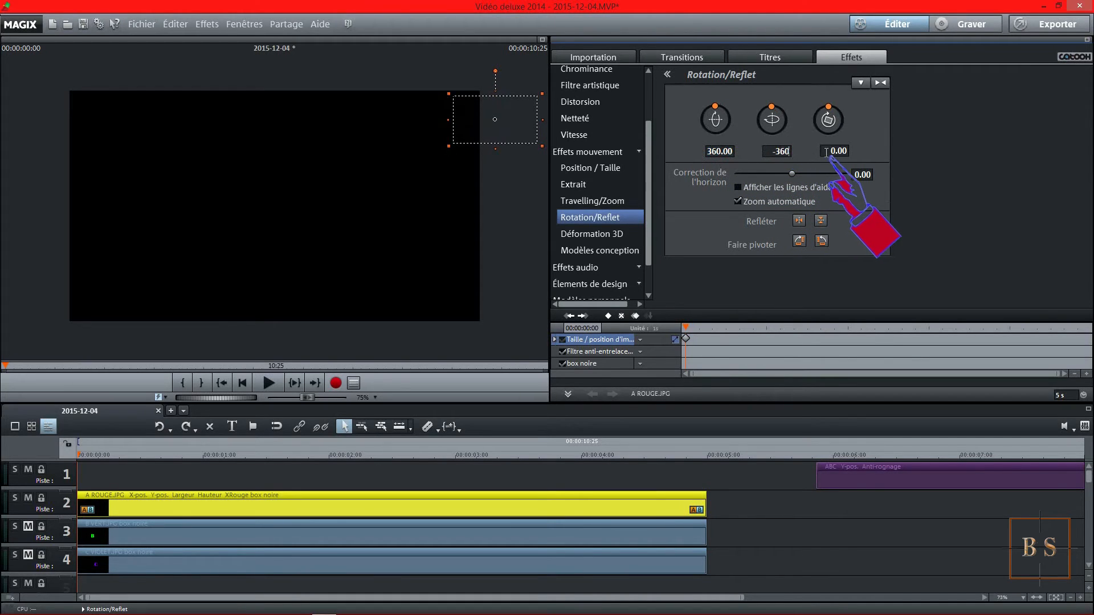
key("Tab")
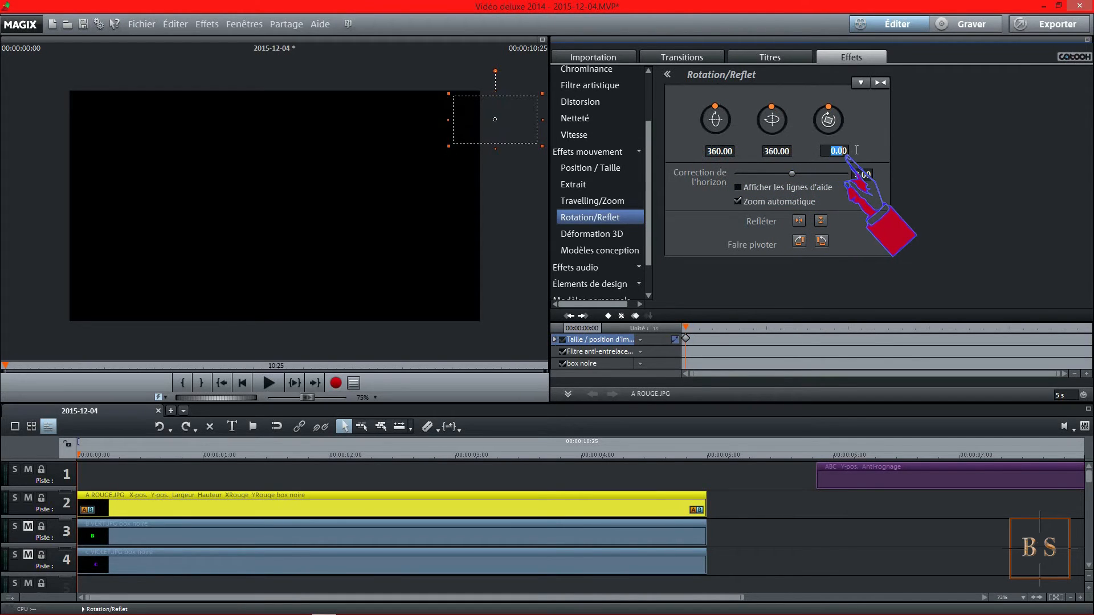
type("360")
key("Return")
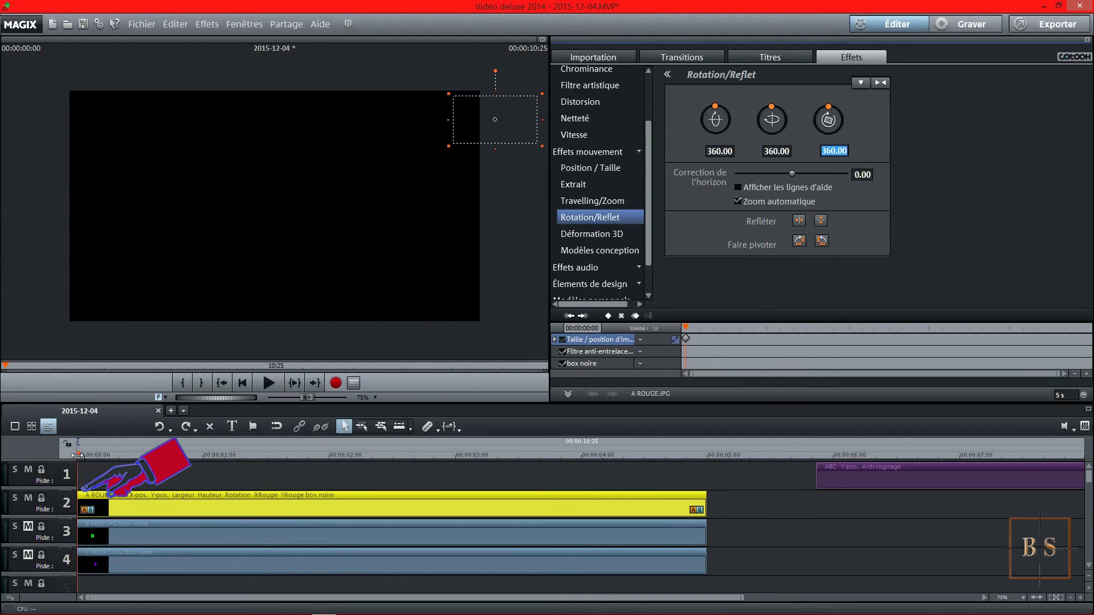
- Add a rotation keyframe at the 5-second end of A ROUGE.JPG and play the animation from the start
left_click_drag(78, 454, 707, 457)
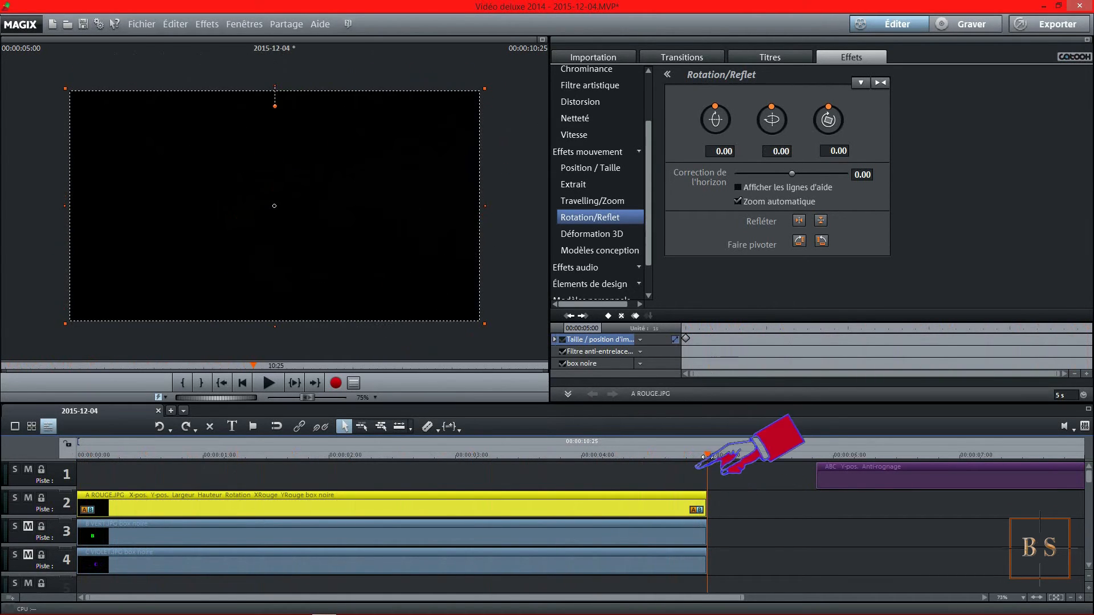
left_click(608, 316)
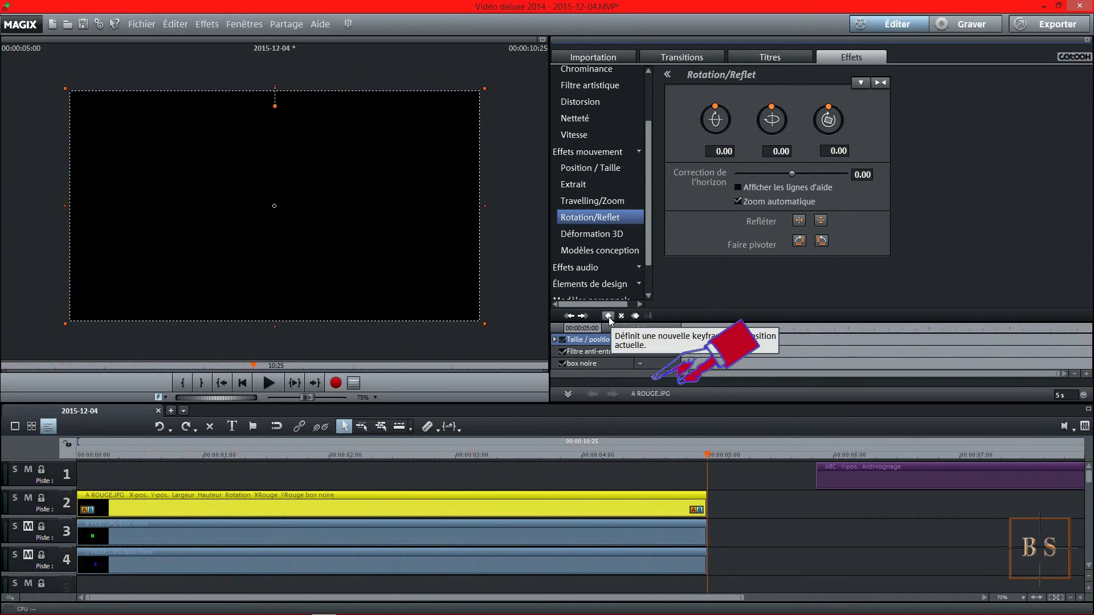
left_click(241, 383)
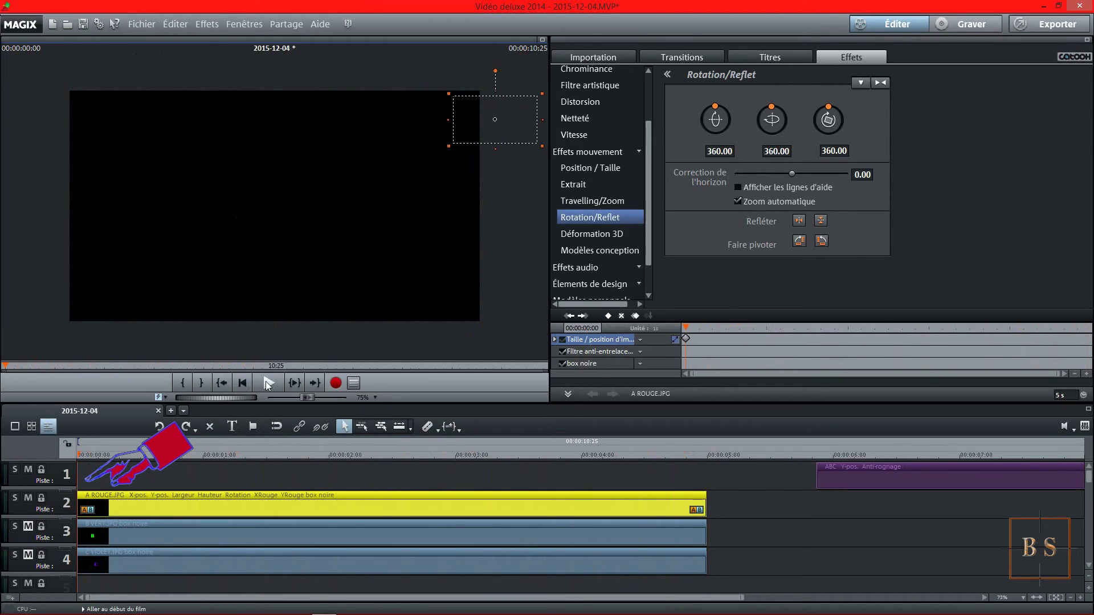
left_click(266, 381)
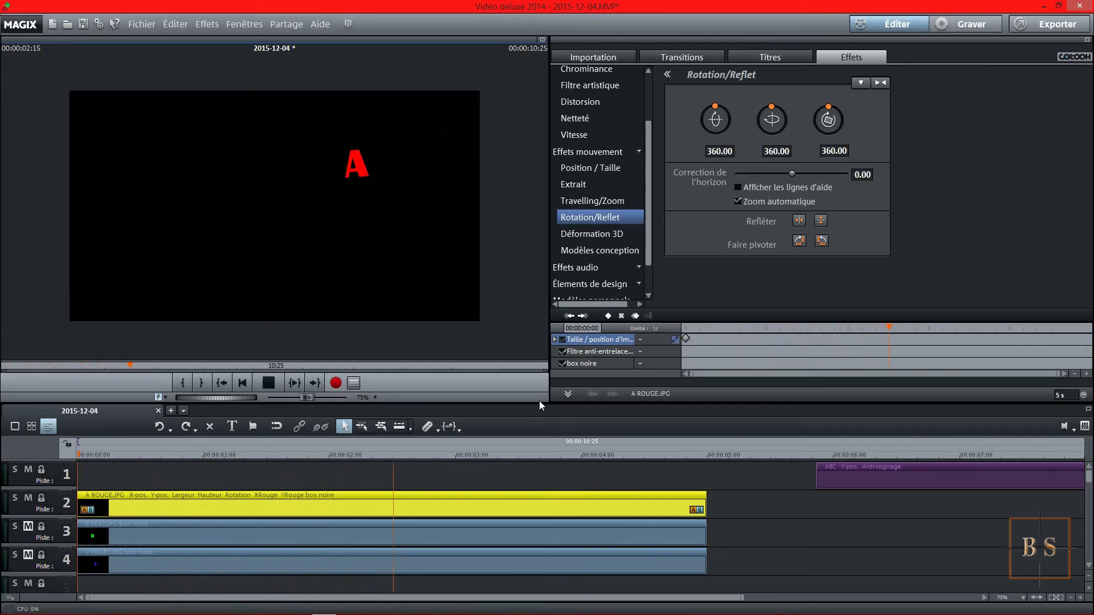
key("space")
- Mute track 2, unmute track 3 and set a Position/Taille keyframe for B VERT.JPG at its 5-second end
left_click(29, 499)
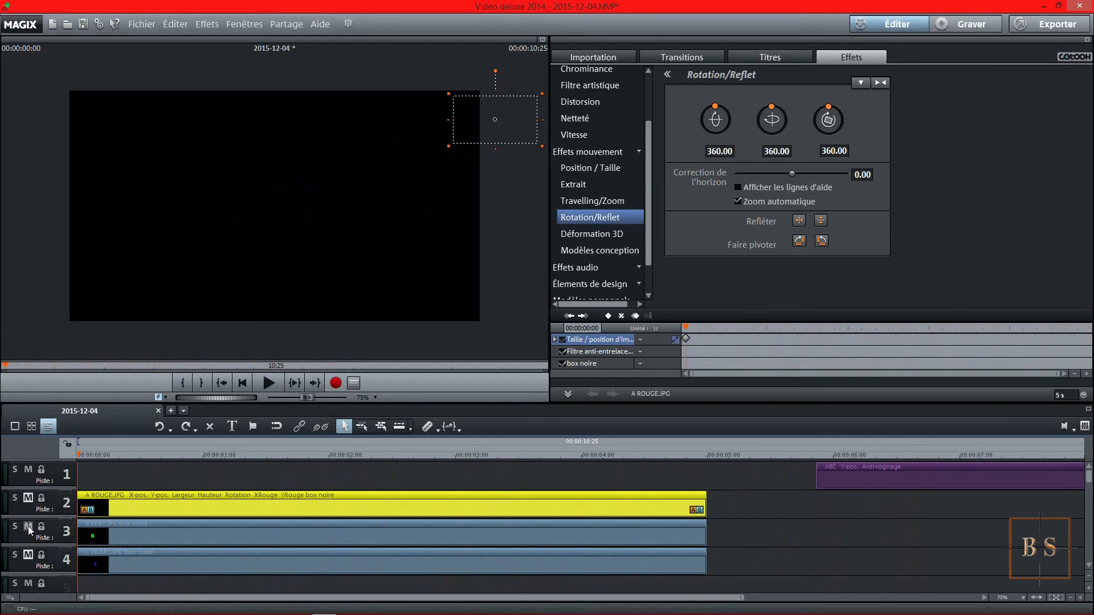
left_click(165, 535)
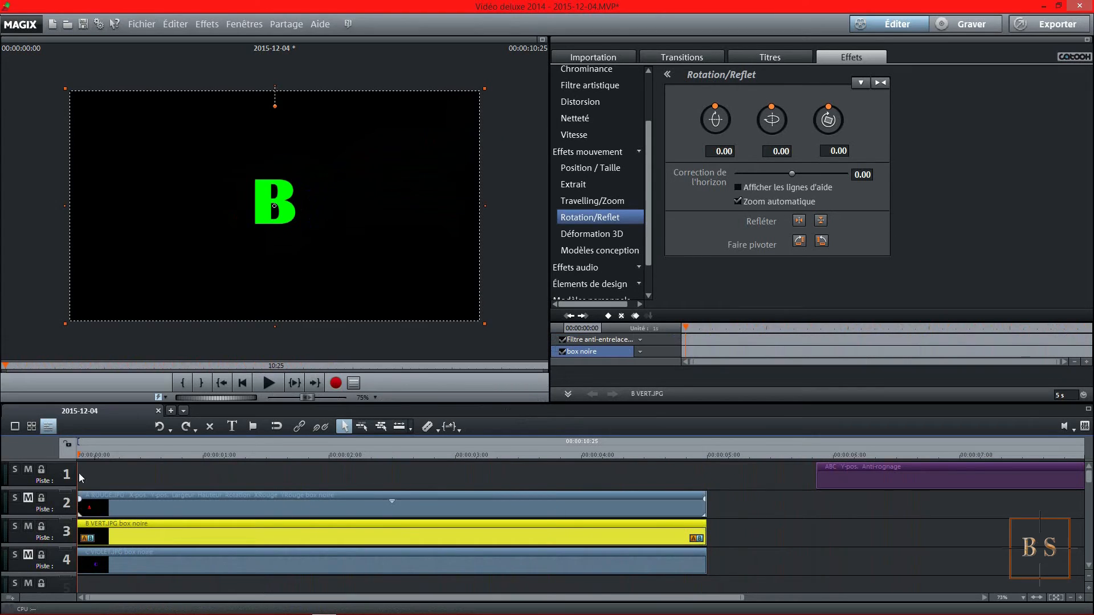
left_click_drag(86, 454, 708, 456)
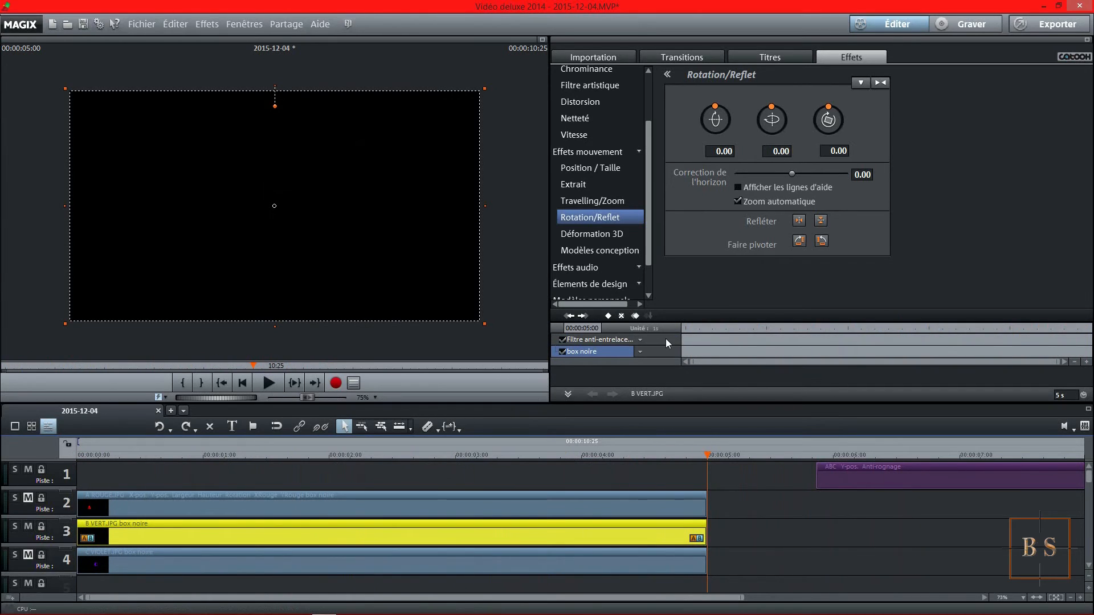
left_click(604, 169)
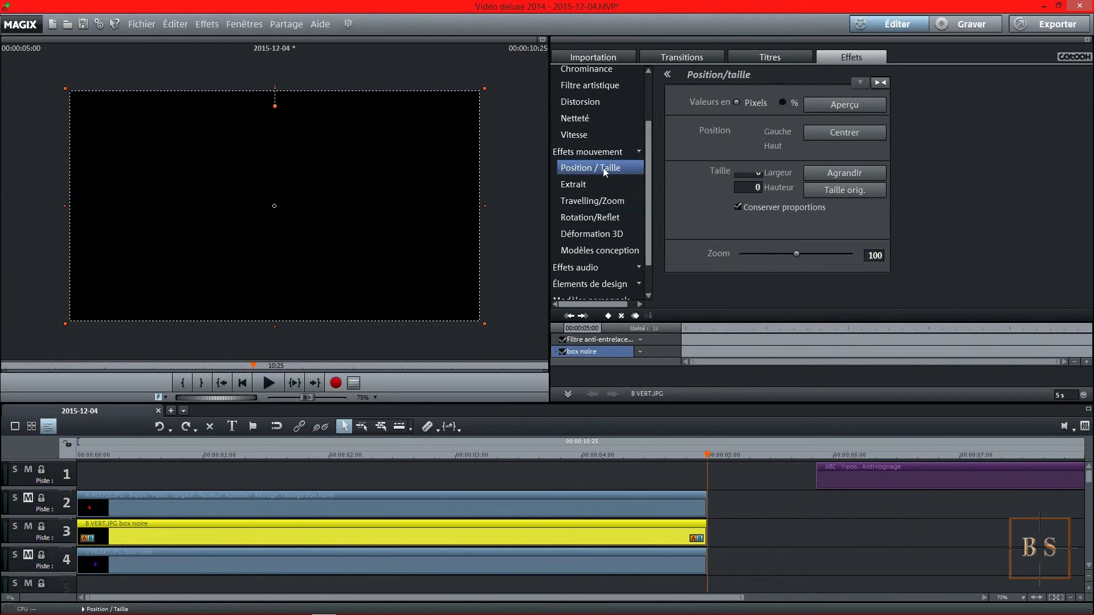
left_click(607, 316)
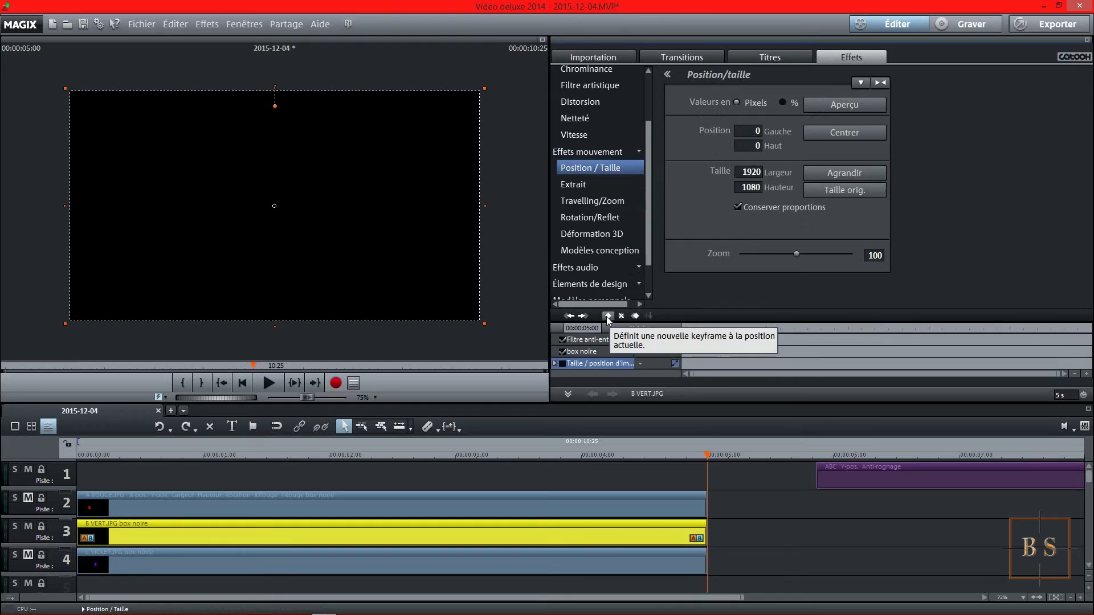
- At the start of B VERT.JPG, shrink it to about 265 x 149 pixels and move it past the frame's upper-left edge, about -217, 85
left_click_drag(707, 454, 66, 454)
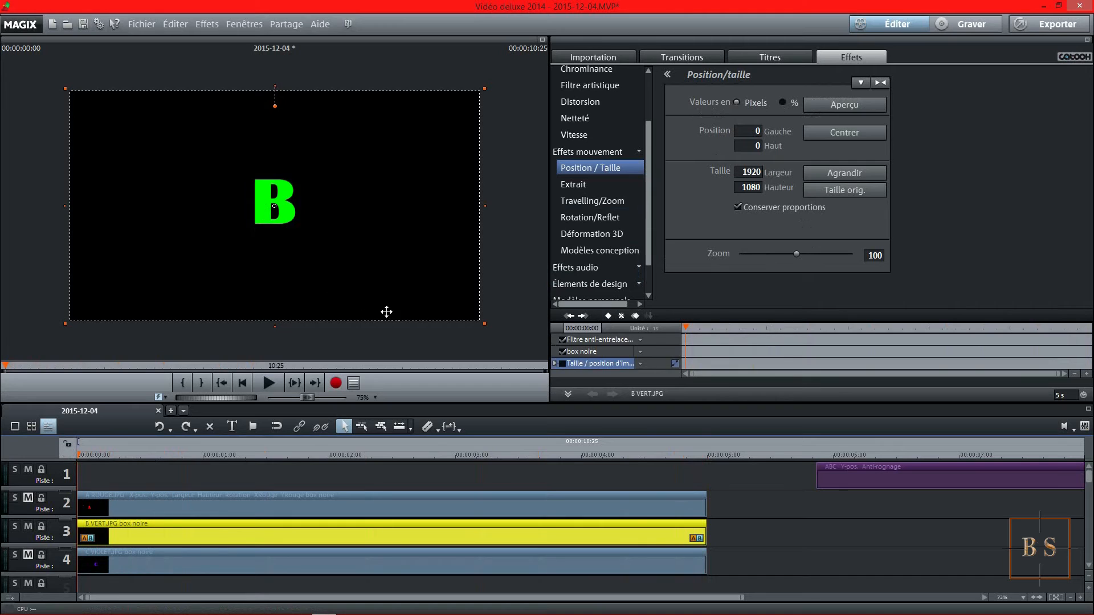
left_click_drag(483, 323, 192, 124)
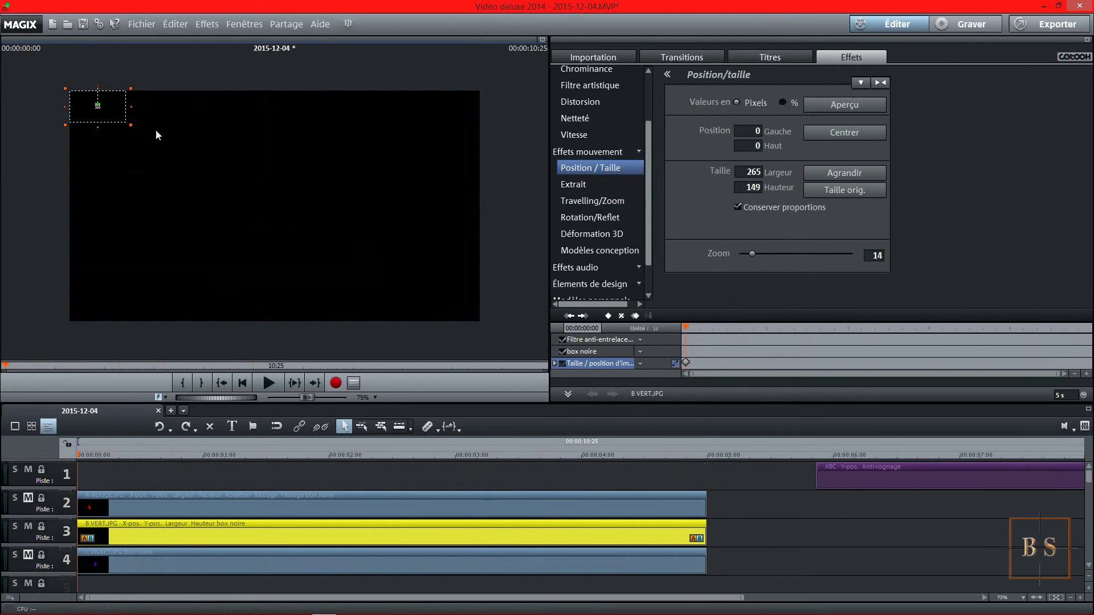
left_click_drag(98, 108, 61, 122)
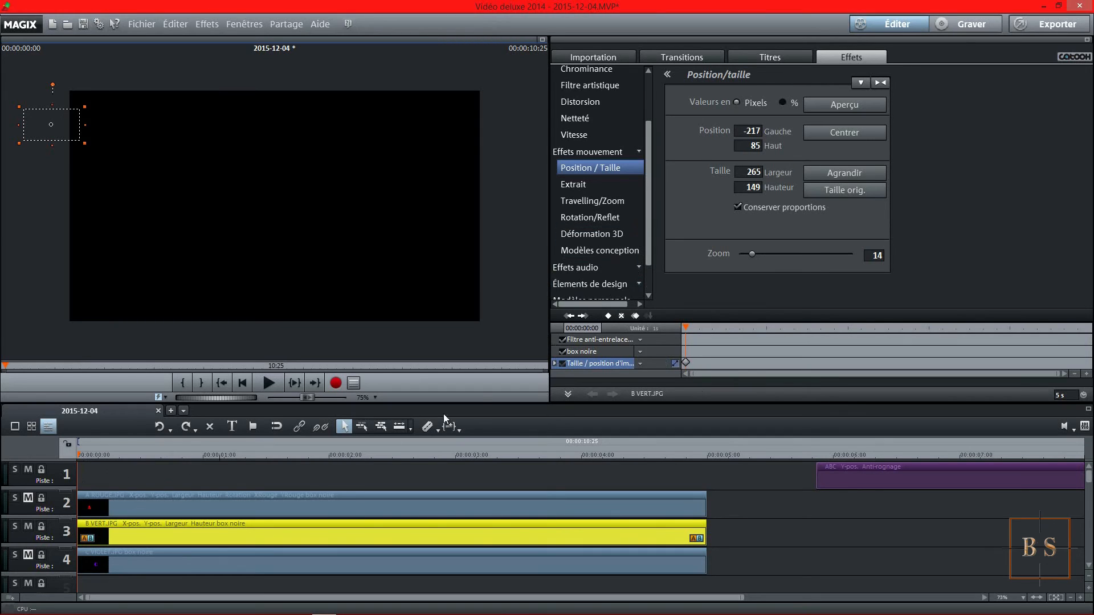
- Set all three Rotation/Reflet angles of B VERT.JPG to 360 at the start of the image
left_click(597, 218)
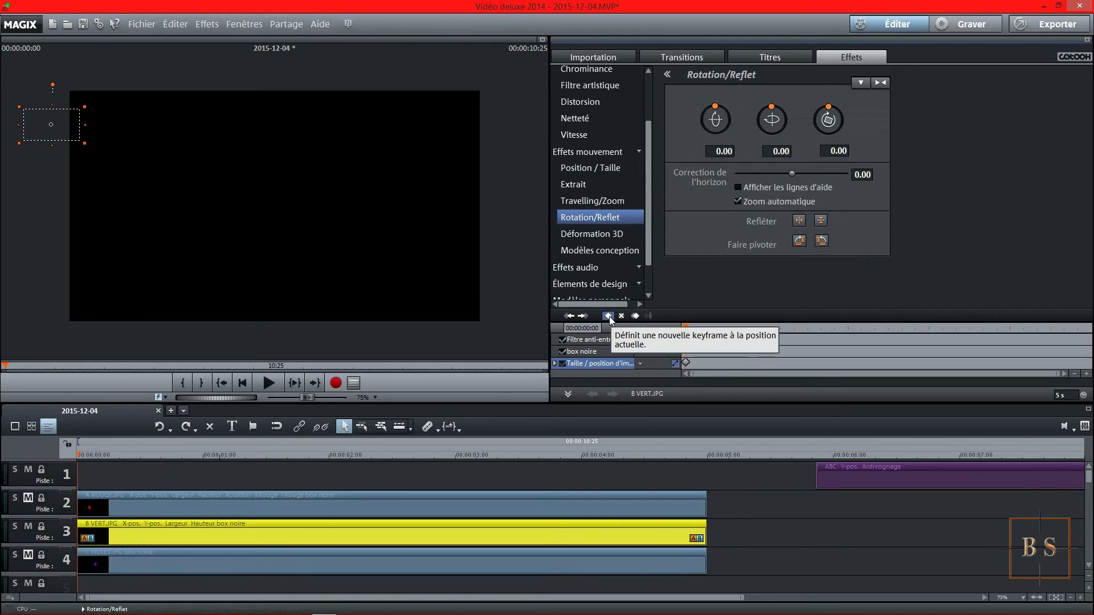
left_click(712, 151)
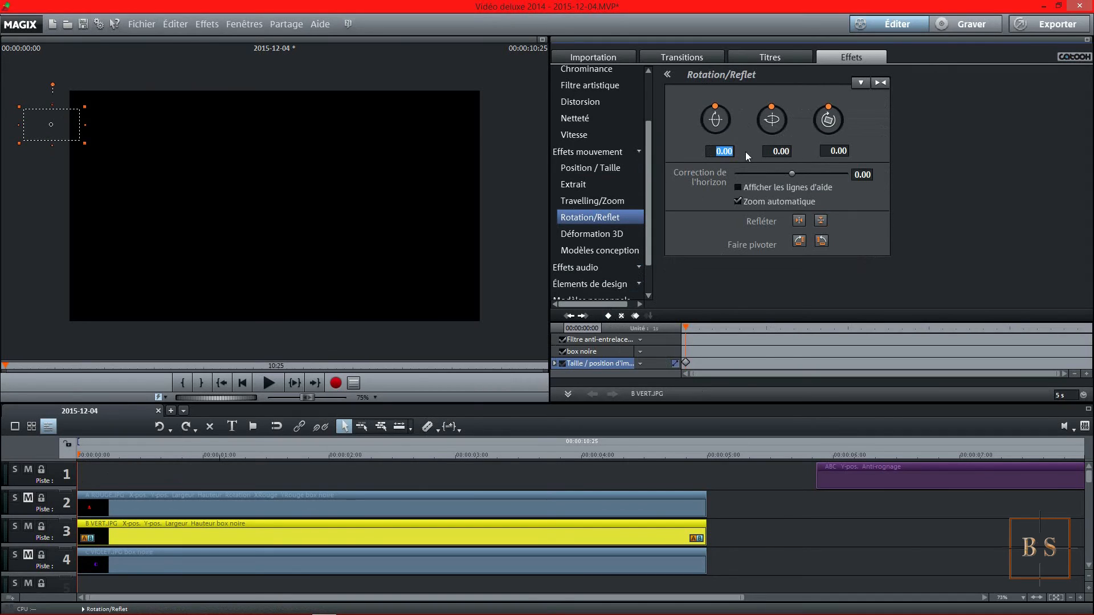
type("-36")
type("0")
left_click(798, 152)
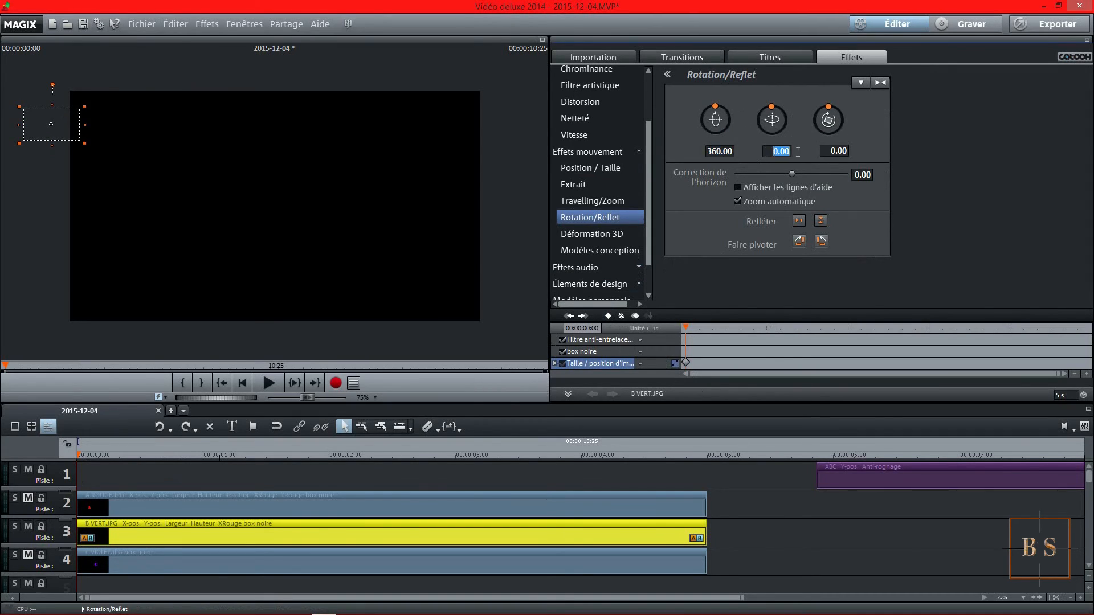
type("-360")
left_click(827, 151)
type("360")
key("Return")
- Check B VERT.JPG at its 5-second end, unmute track 2 and play the A and B animations together from the start
key("space")
left_click_drag(293, 450, 706, 462)
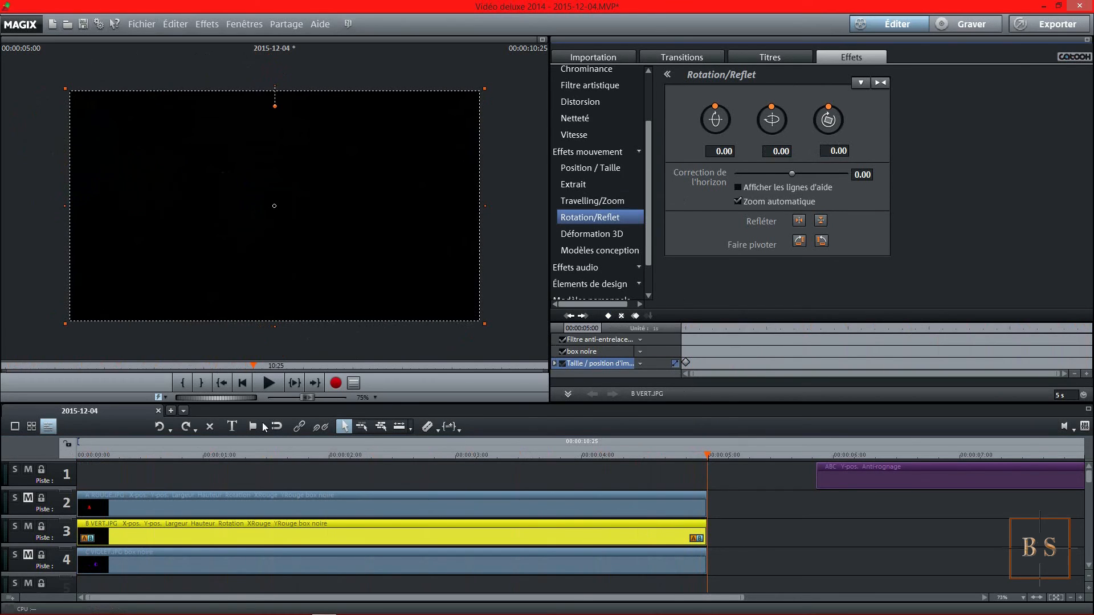
left_click(240, 384)
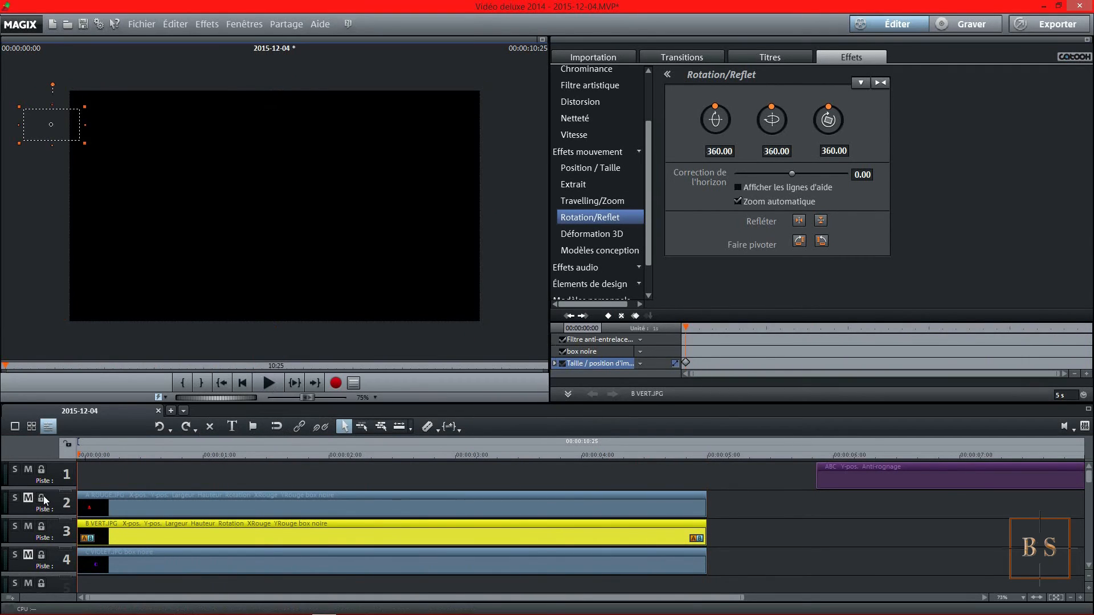
left_click(28, 498)
left_click(268, 382)
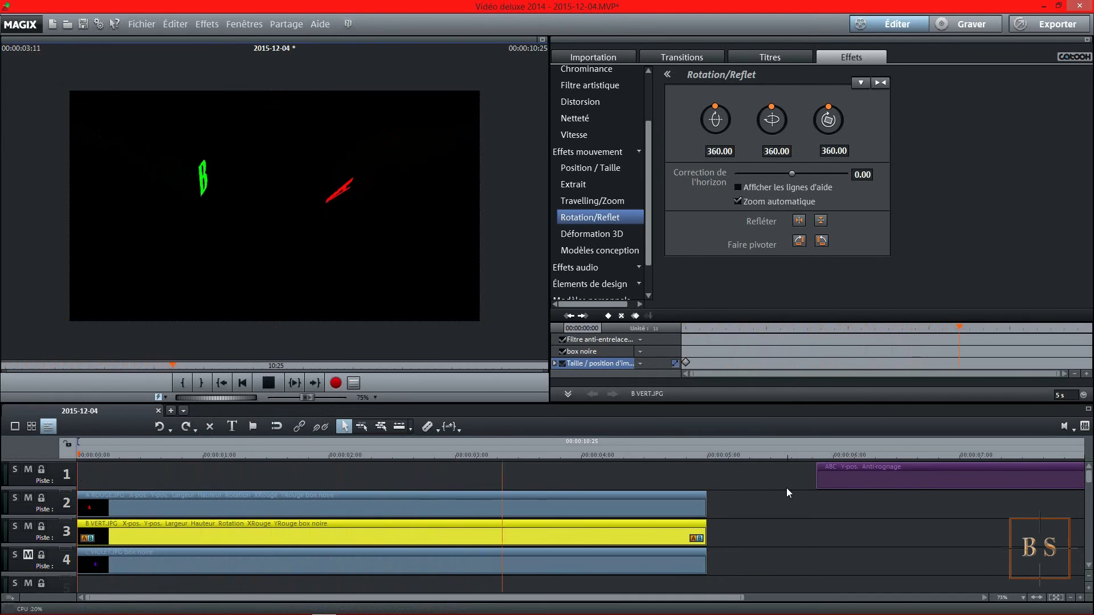
key("space")
- Mute tracks 2 and 3, unmute track 4 and set a Position/Taille keyframe for C VIOLET.JPG at its 5-second end
left_click(28, 498)
left_click(28, 555)
left_click(708, 456)
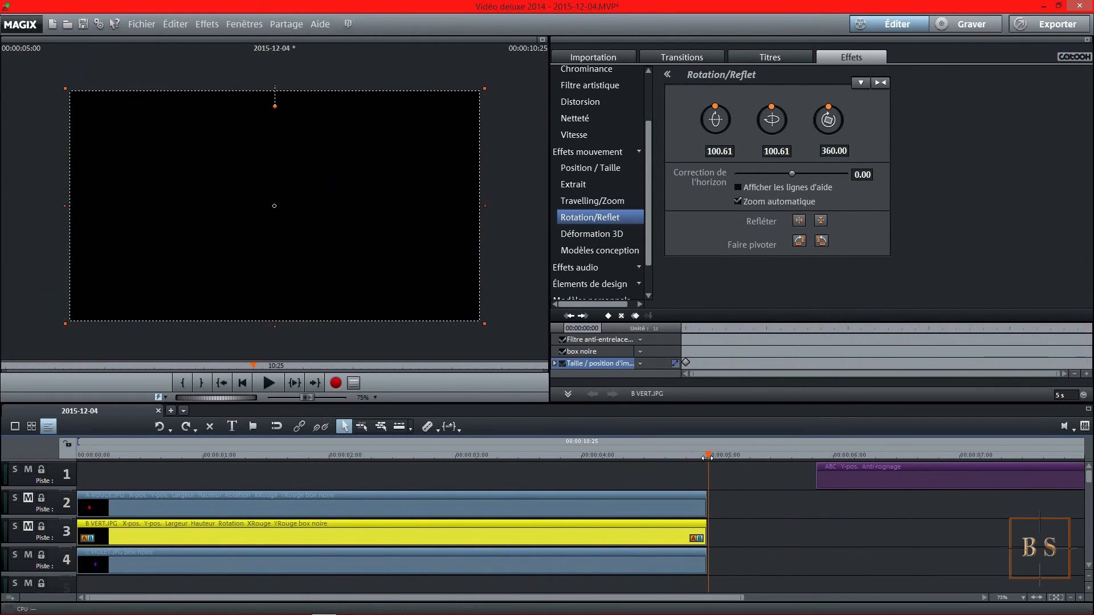
left_click(532, 561)
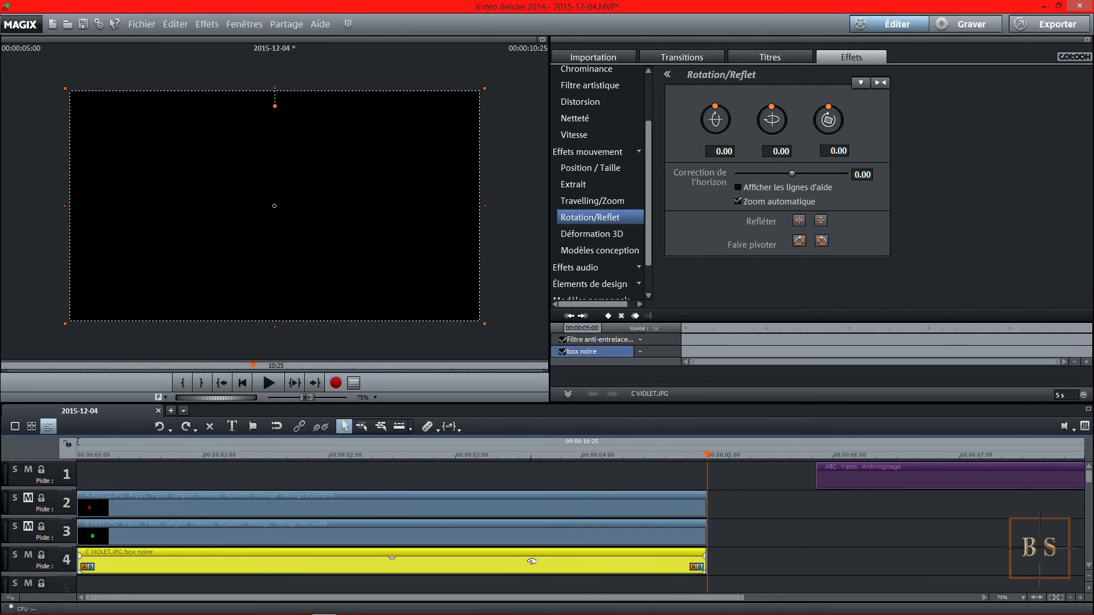
left_click(600, 170)
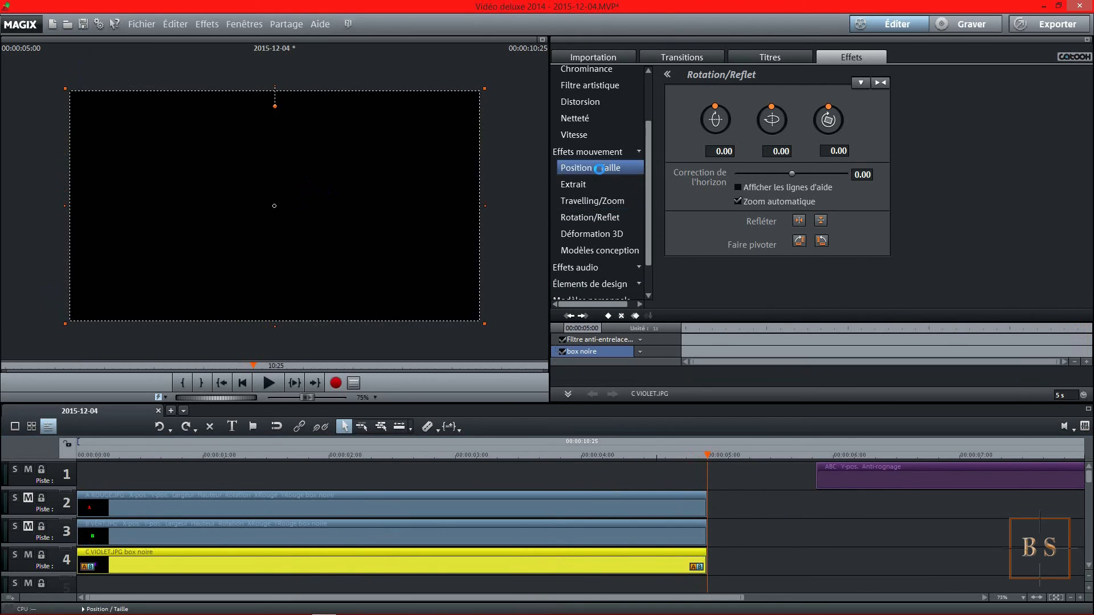
left_click(608, 316)
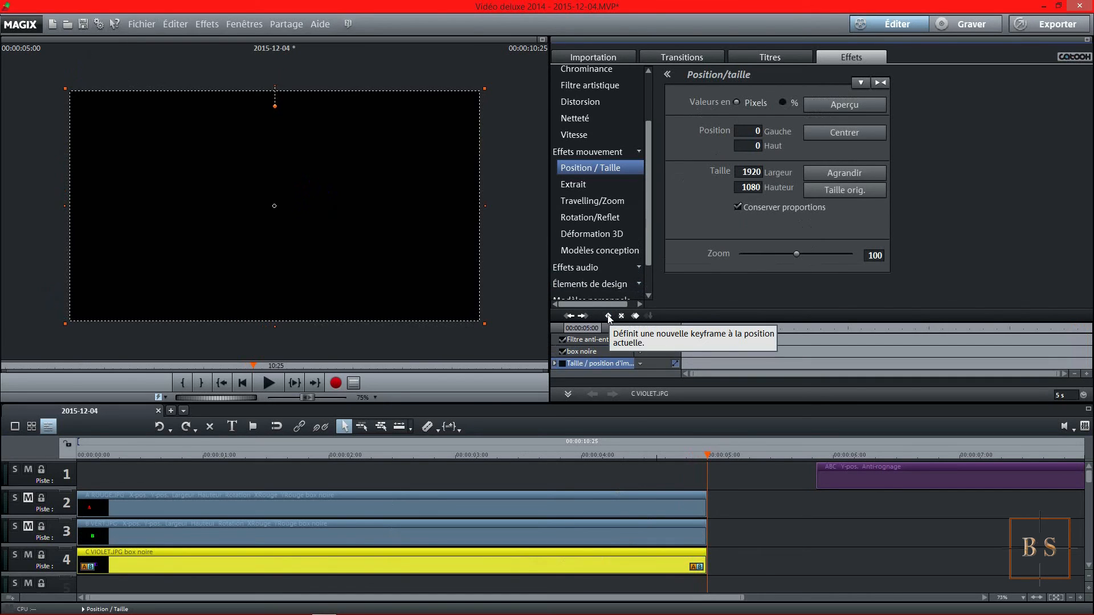
- At the start of C VIOLET.JPG, shrink it to about 224 x 126 pixels and move it above the frame's upper edge, about 519, -115
left_click_drag(712, 459, 64, 456)
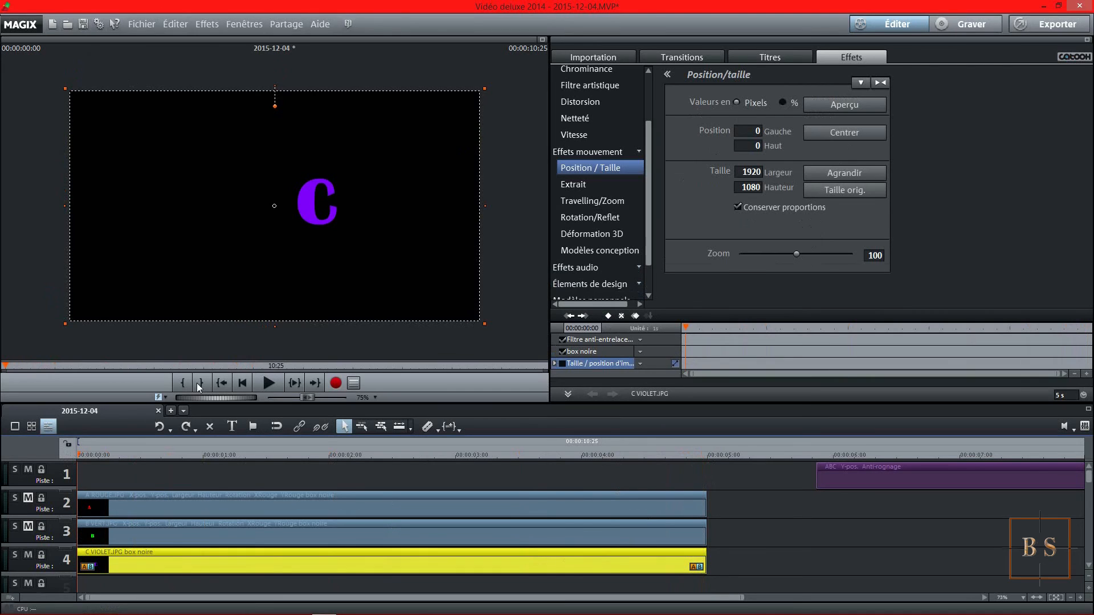
left_click_drag(483, 88, 217, 75)
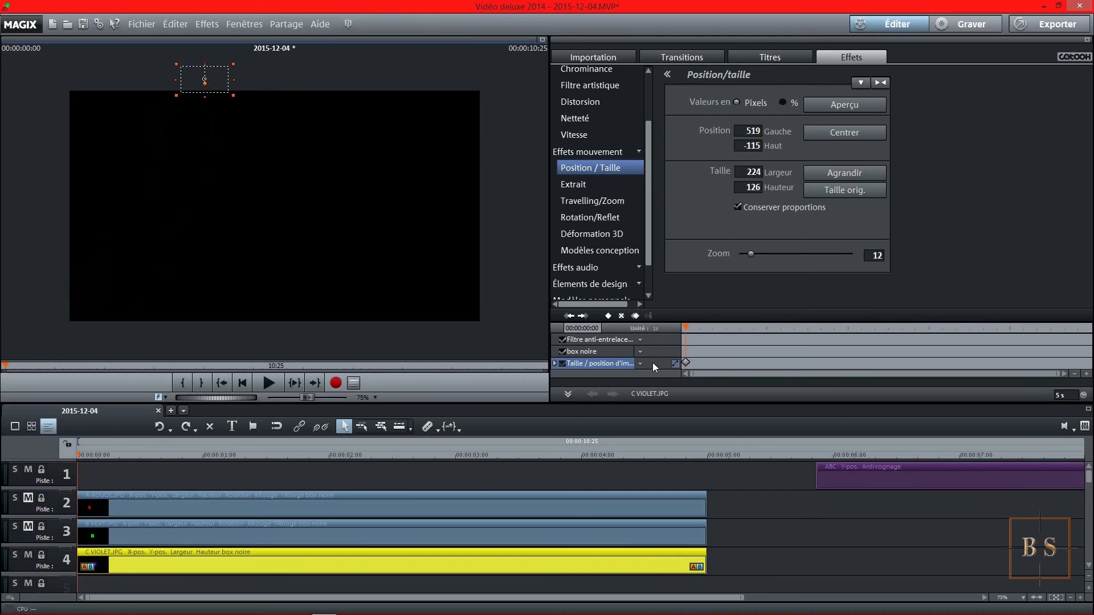
- Set all three Rotation/Reflet angles of C VIOLET.JPG to 360 at the start of the image
left_click(596, 220)
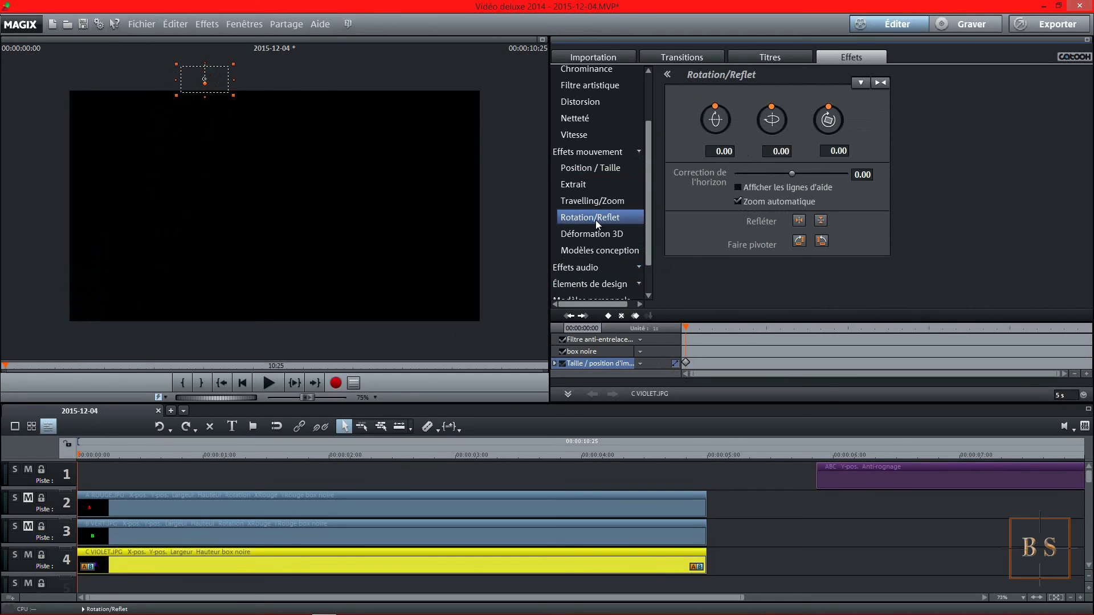
left_click(606, 317)
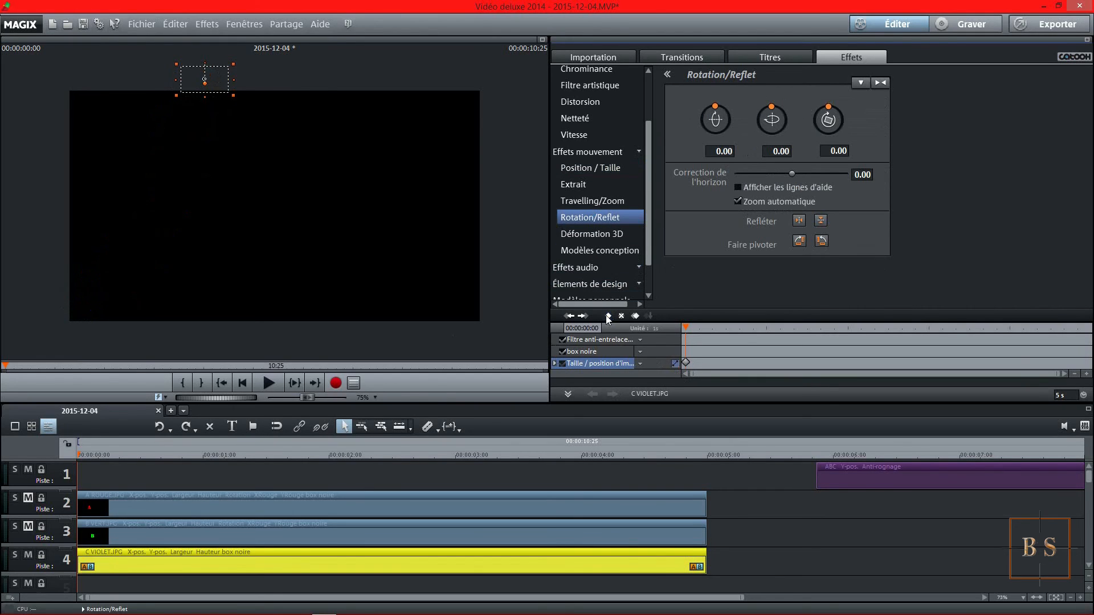
left_click(716, 151)
type("360")
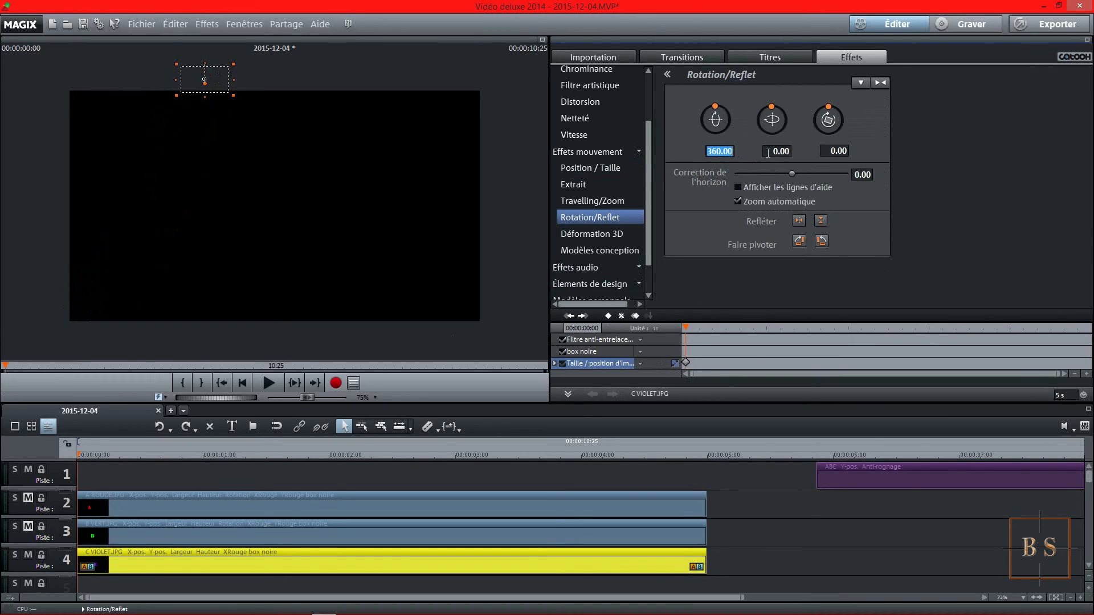
key("Tab")
type("-")
key("Tab")
type("-")
key("Return")
- Add a rotation keyframe at the 5-second end of C VIOLET.JPG and unmute tracks 2 and 3
left_click_drag(74, 456, 708, 468)
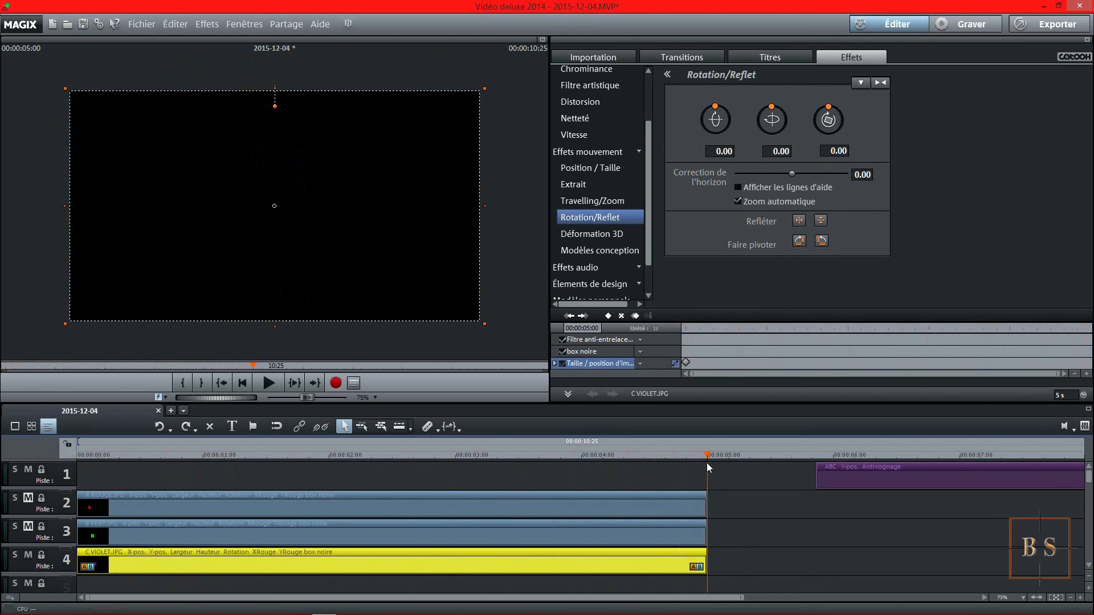
left_click(609, 316)
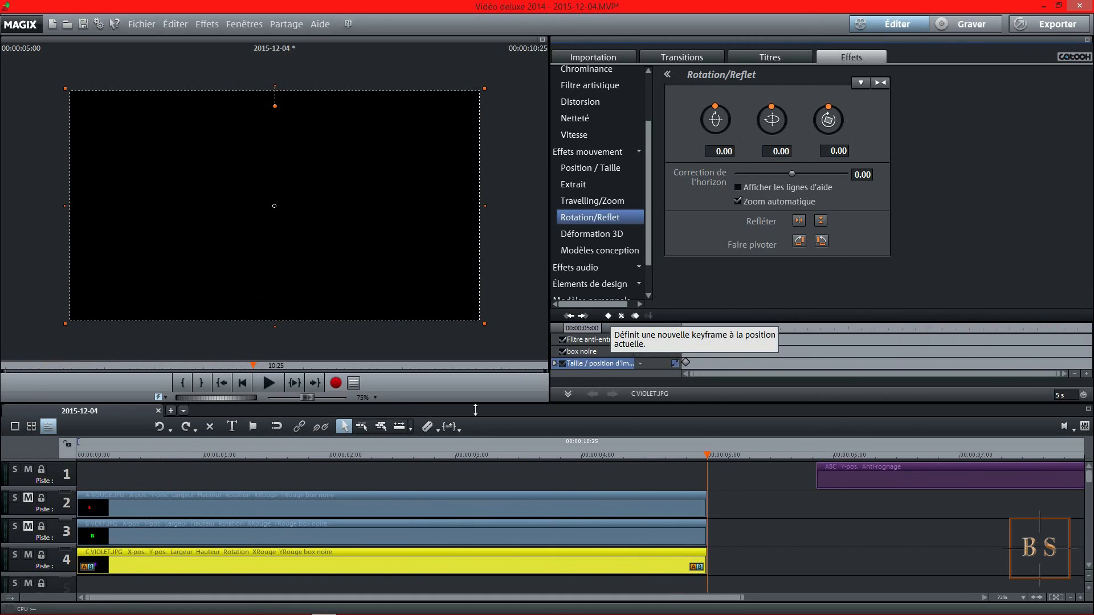
left_click(241, 382)
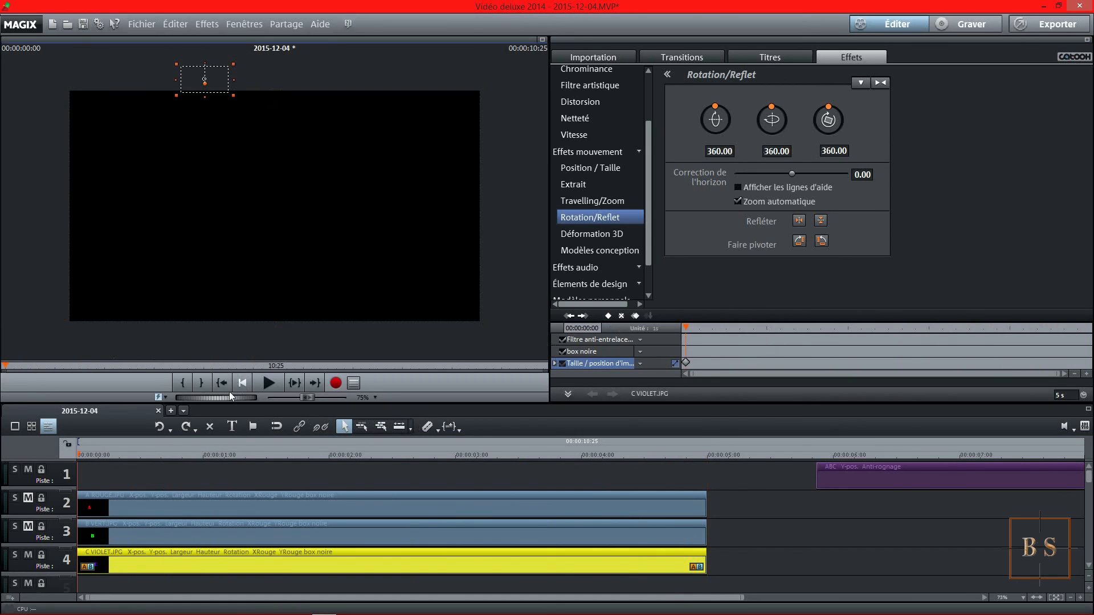
left_click(26, 526)
left_click(28, 496)
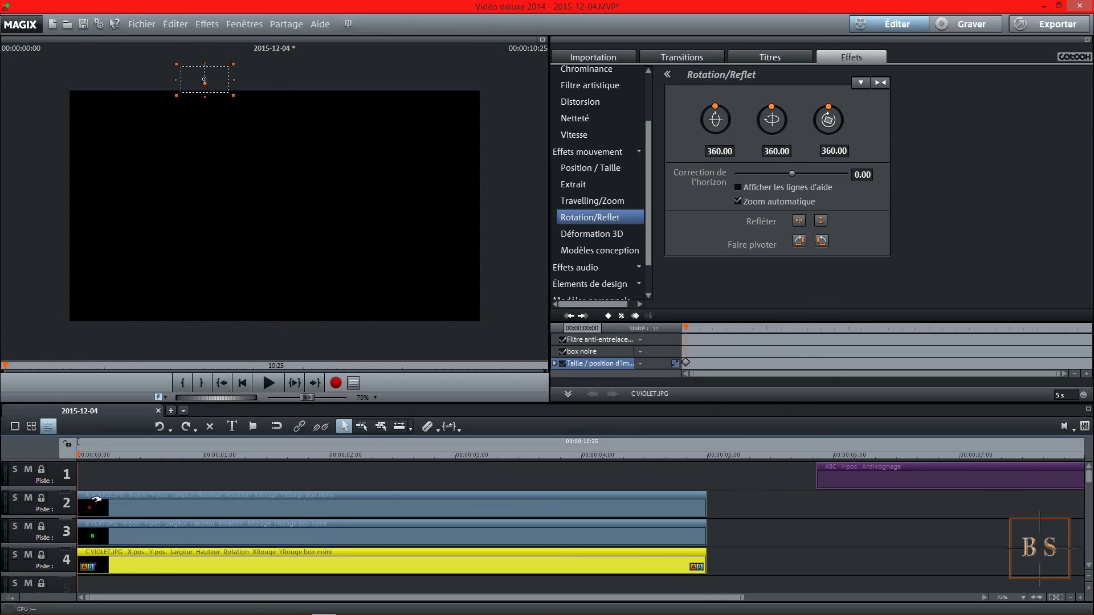
- Move the ABC title on track 1 to start where the letter images end, and play the three-letter animation from the start
left_click_drag(846, 479, 739, 477)
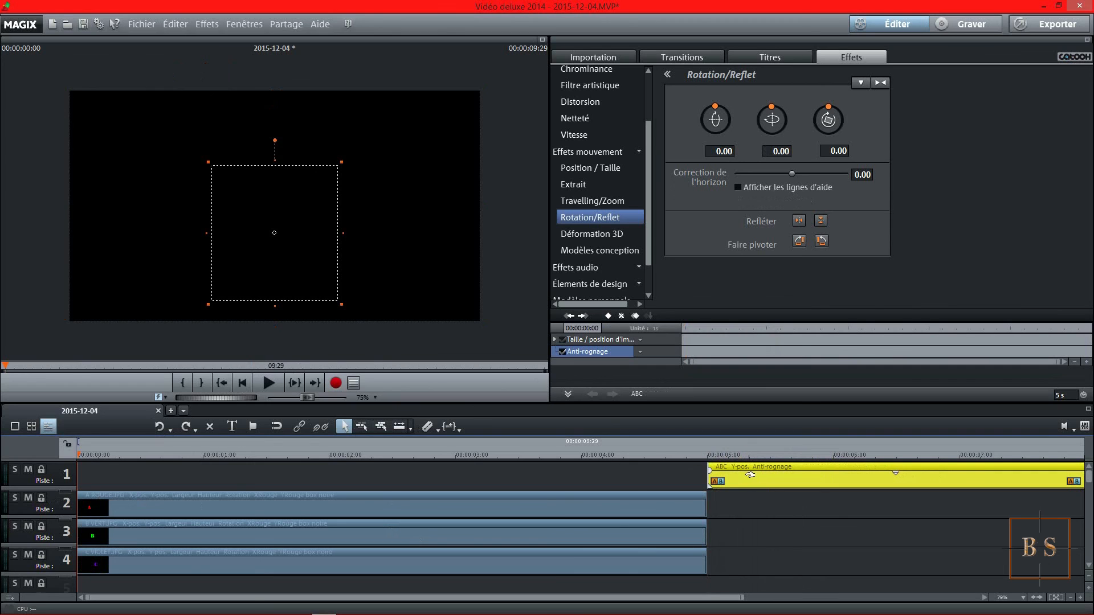
left_click(267, 382)
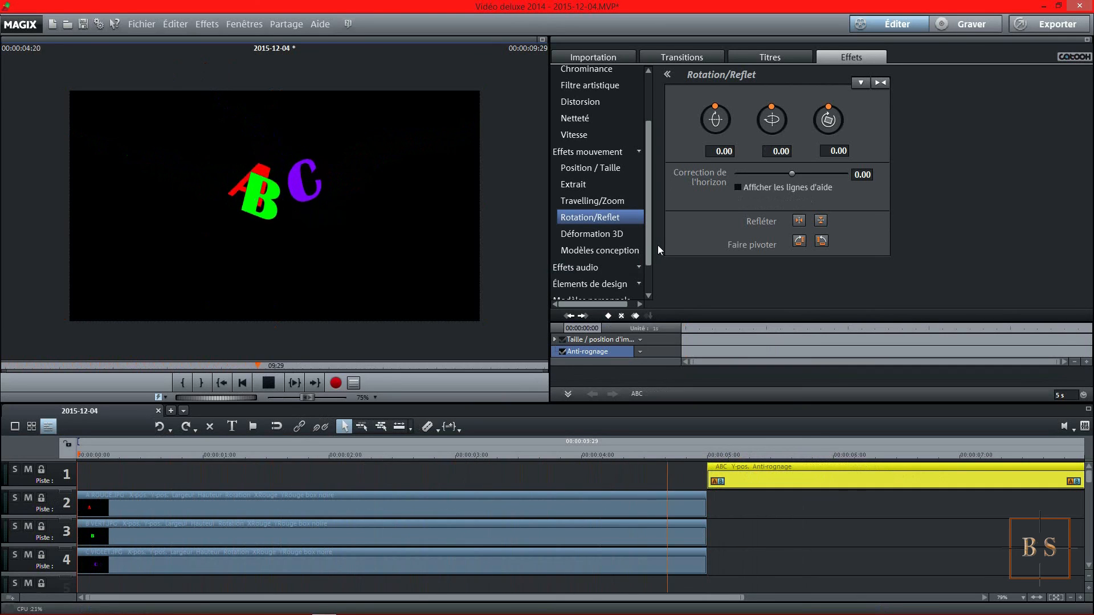
left_click(276, 383)
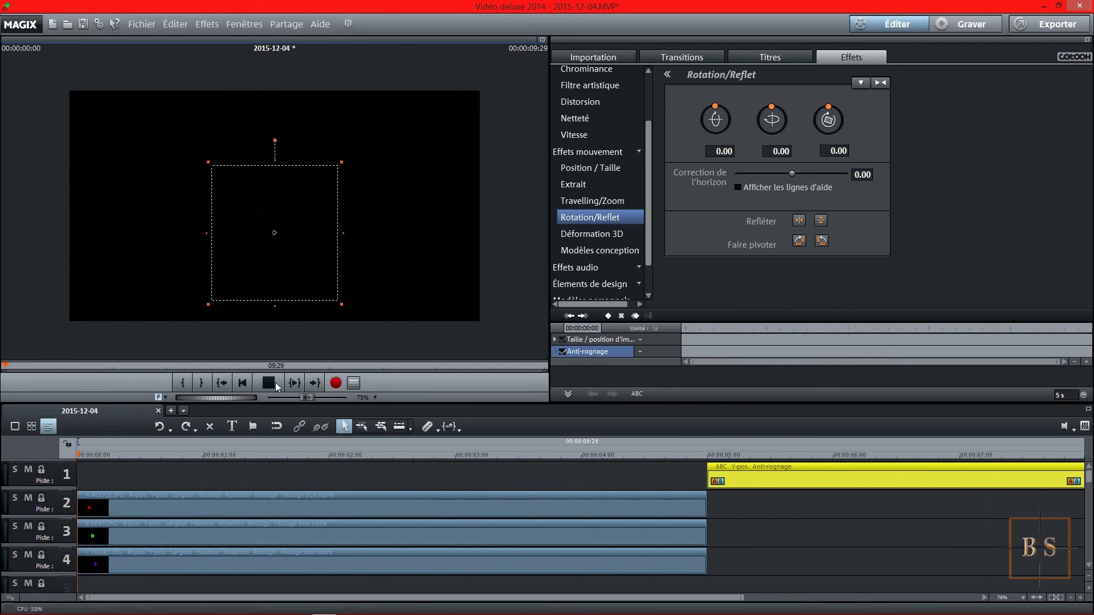
- Set the preview monitor's zoom to 100 % and play the animation again from the start
left_click(374, 398)
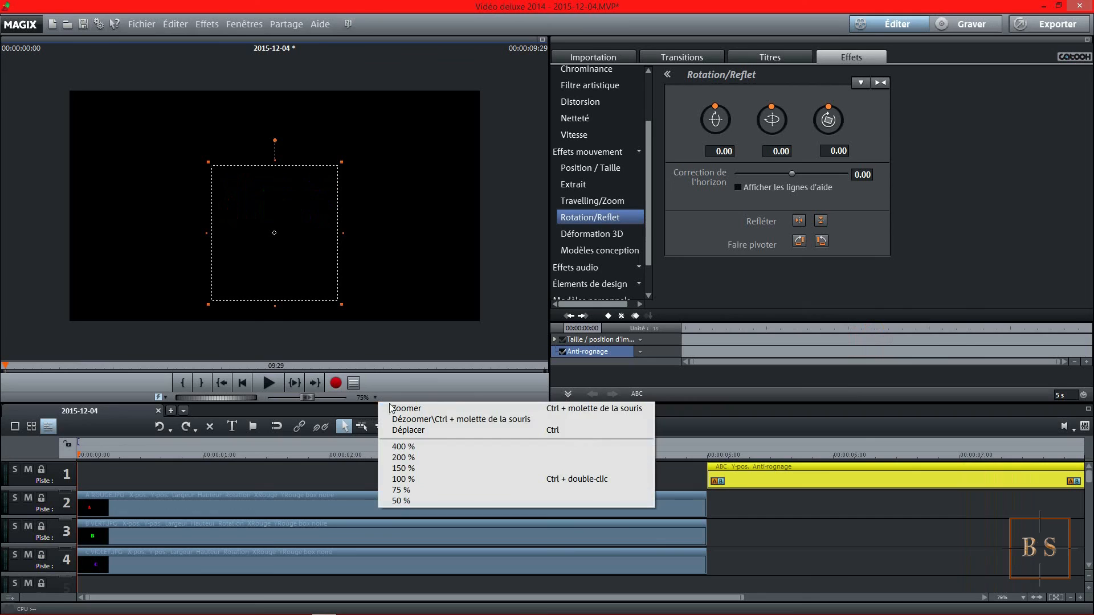
left_click(405, 479)
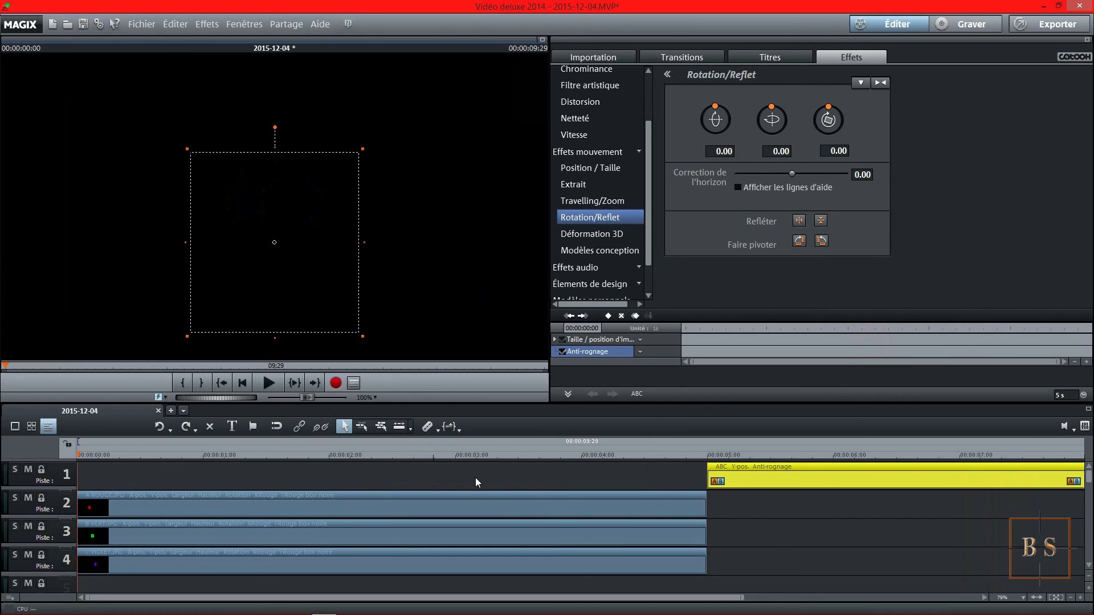
key("space")
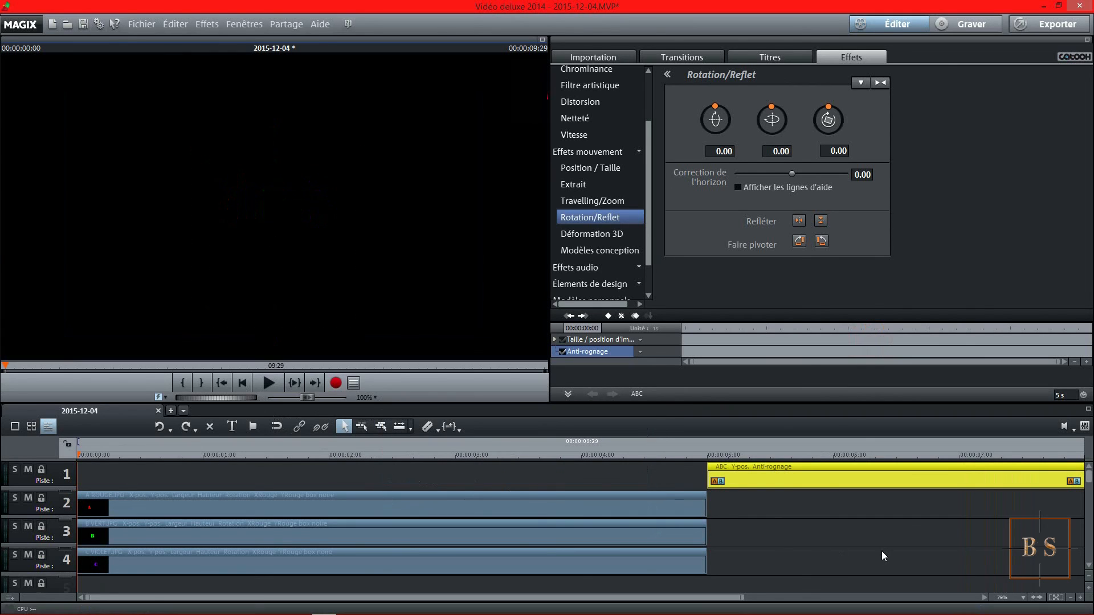